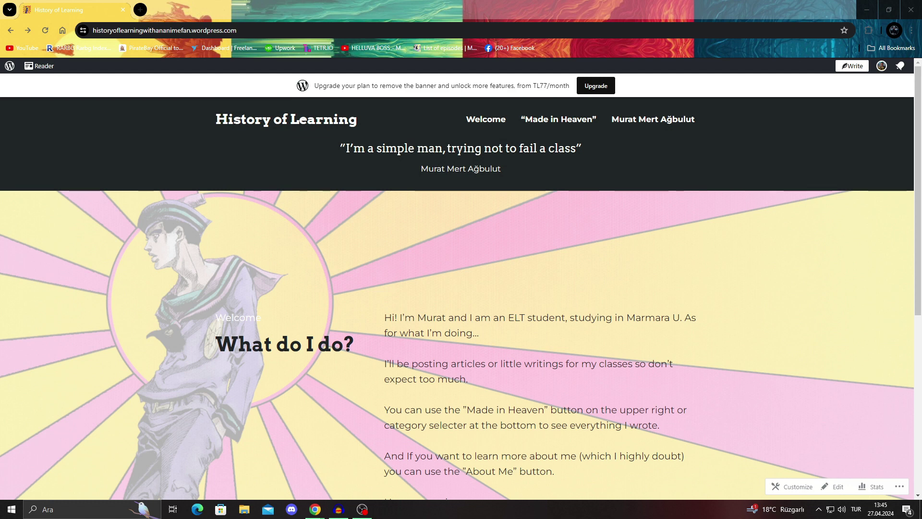
Open the Wix Studio sites dashboard in a new browser tab.
scroll(461, 297, down, 3)
scroll(461, 288, up, 3)
key(ctrl+t)
text(wix)
key(Return)
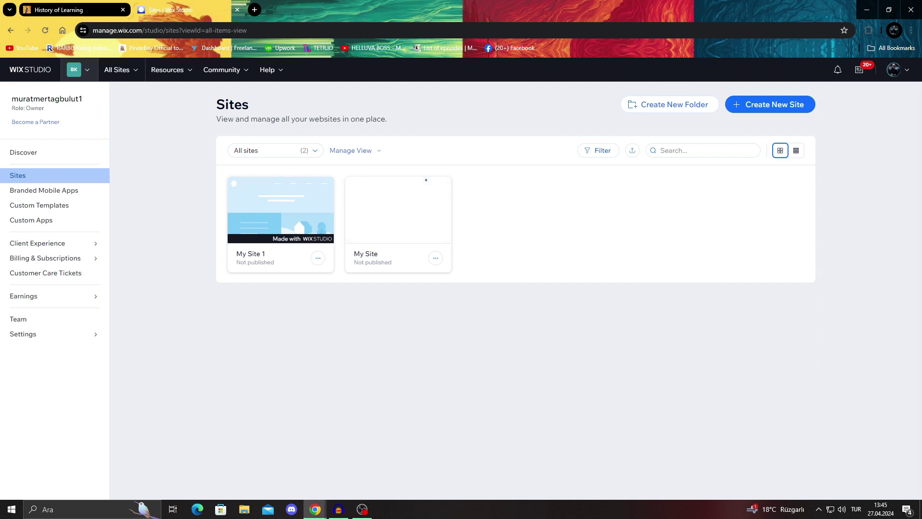
key(ctrl+Tab)
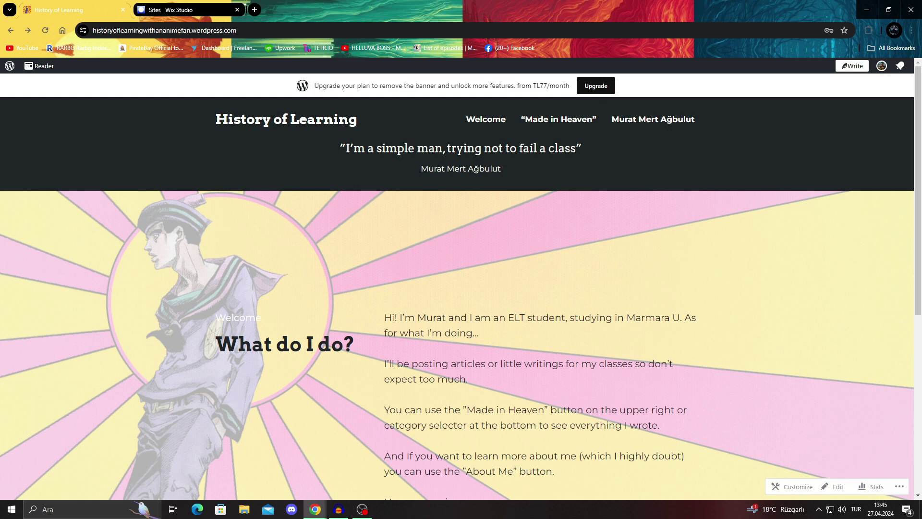
click(881, 66)
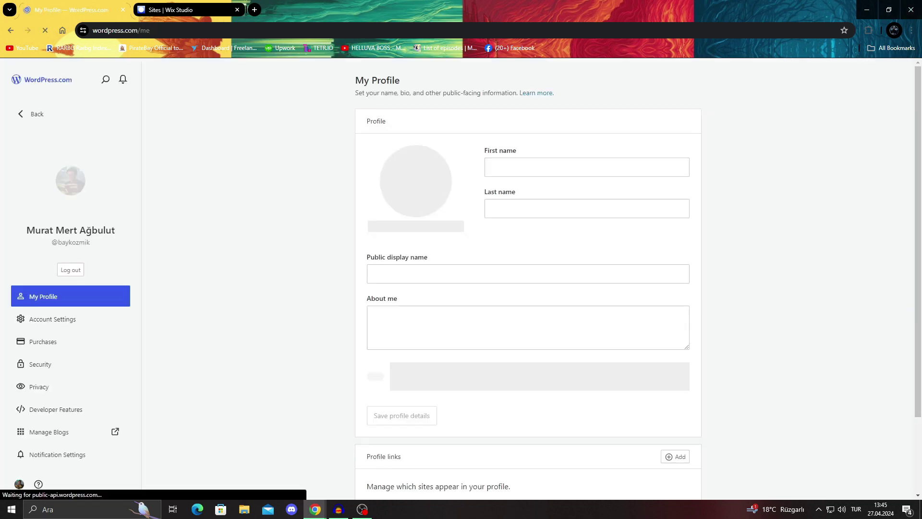
key(alt+Left)
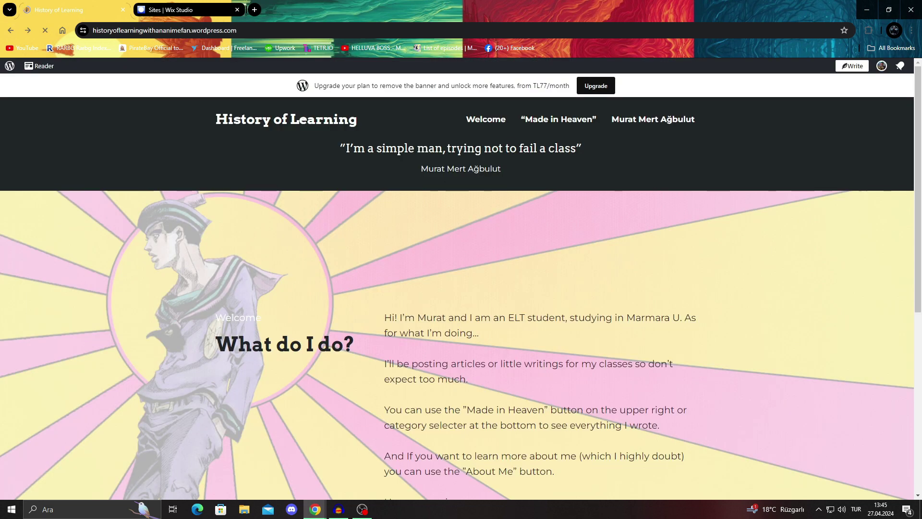
key(ctrl+Tab)
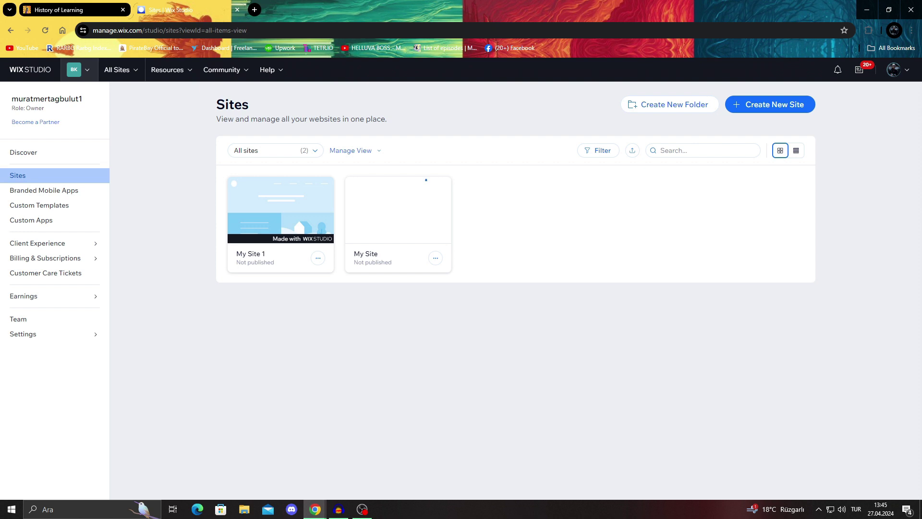
View the My Site 1 dashboard and return to the list of sites.
mouse_move(426, 180)
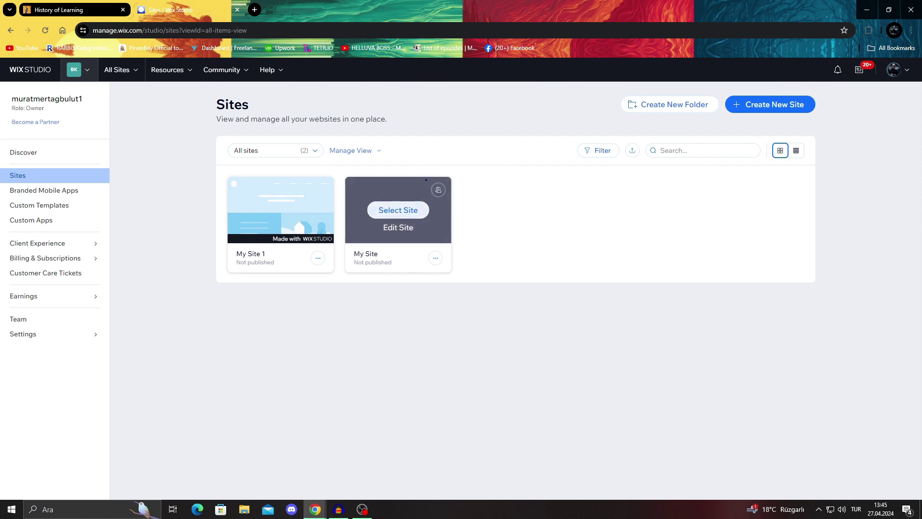
right_click(395, 210)
click(423, 220)
click(280, 210)
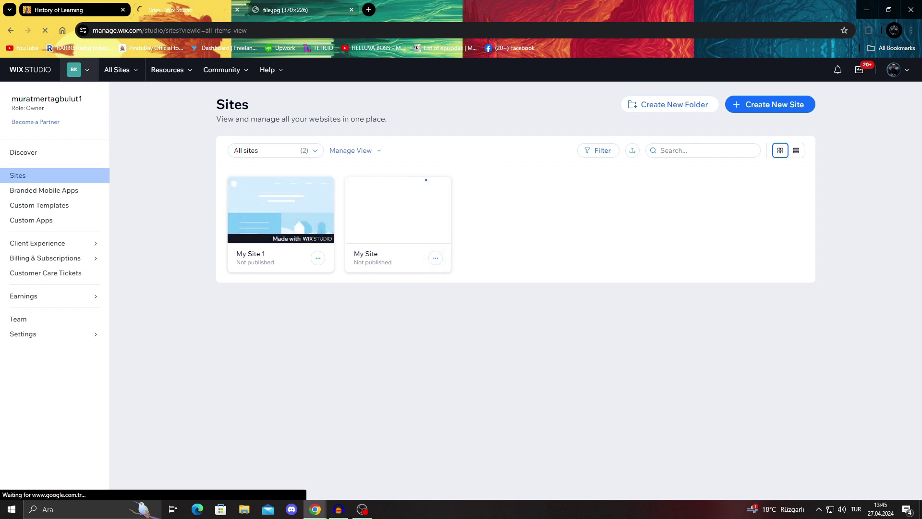
click(302, 10)
click(351, 9)
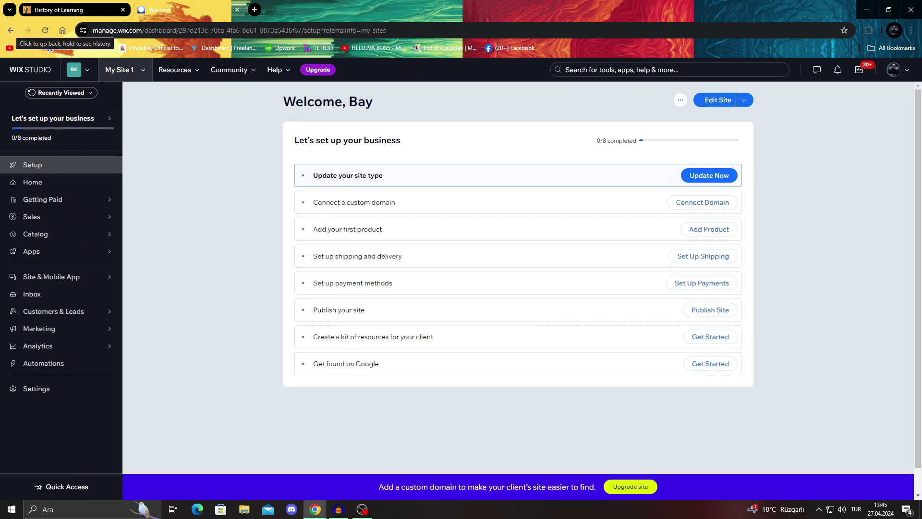
click(11, 30)
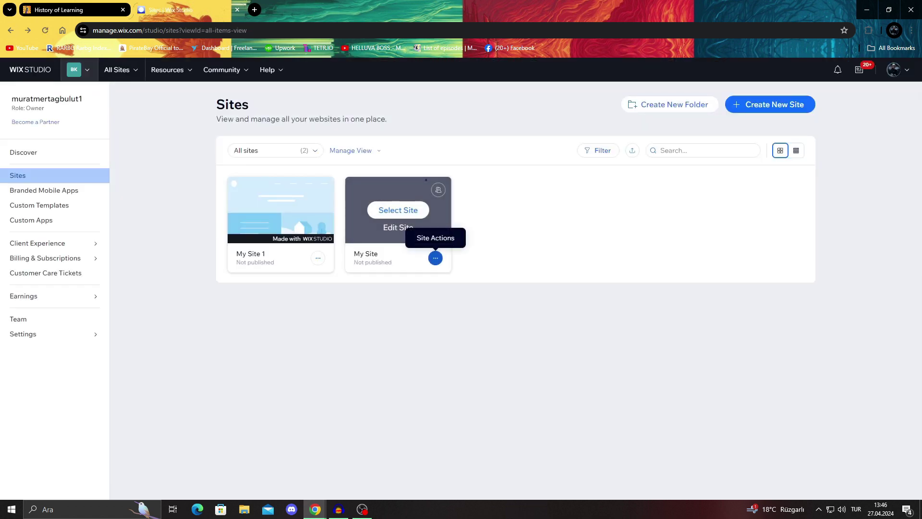
Look over the site actions available for My Site.
click(435, 257)
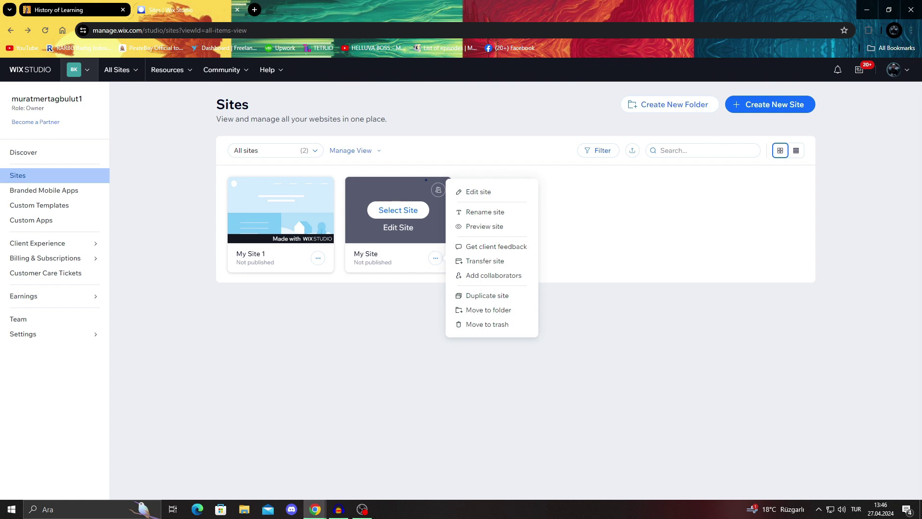
key(Escape)
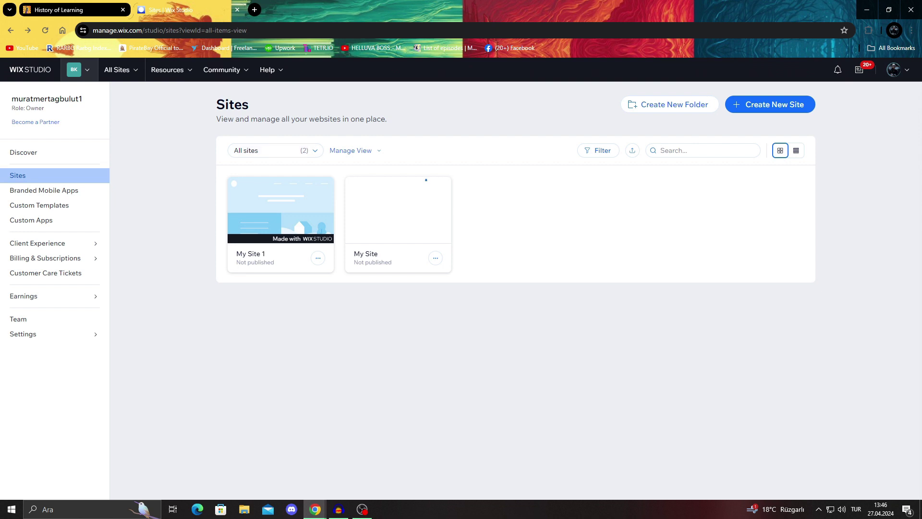
click(72, 10)
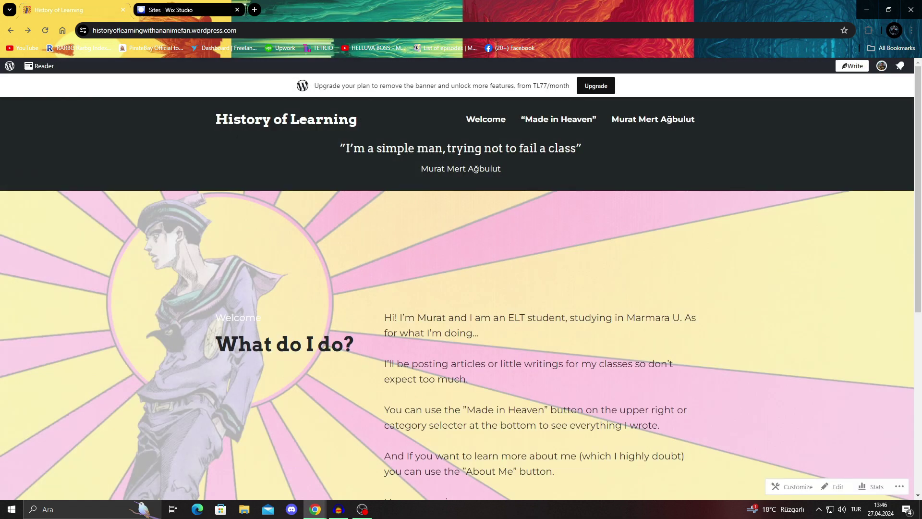
click(187, 10)
Open My Site and My Site 1 for editing in separate tabs and bring up the My Site 1 editor.
mouse_move(398, 209)
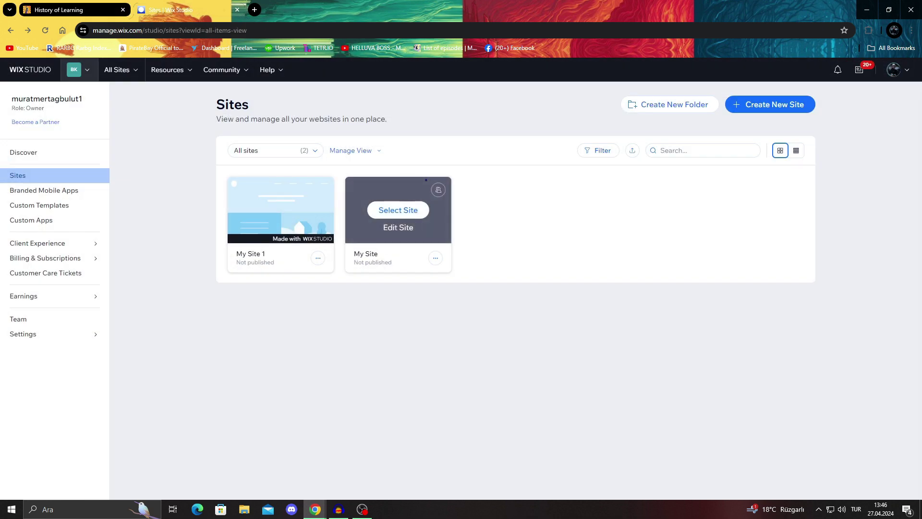
click(398, 227)
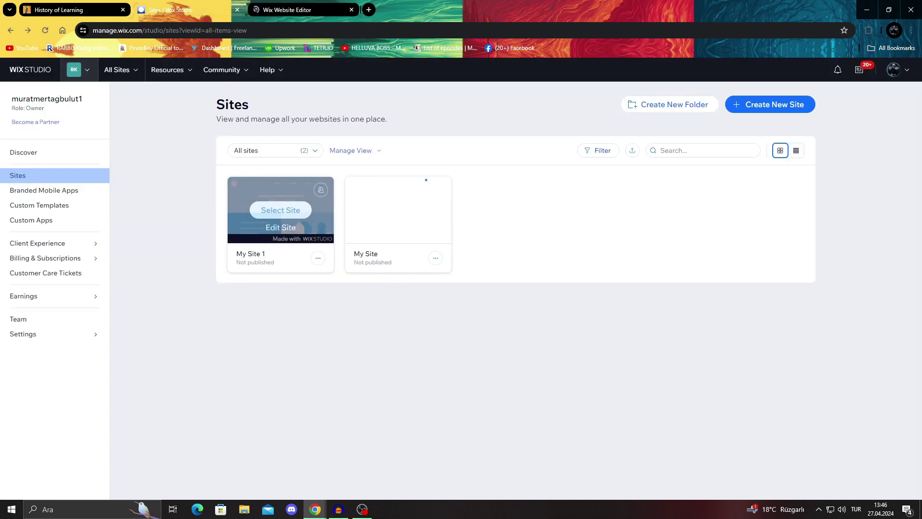
click(281, 227)
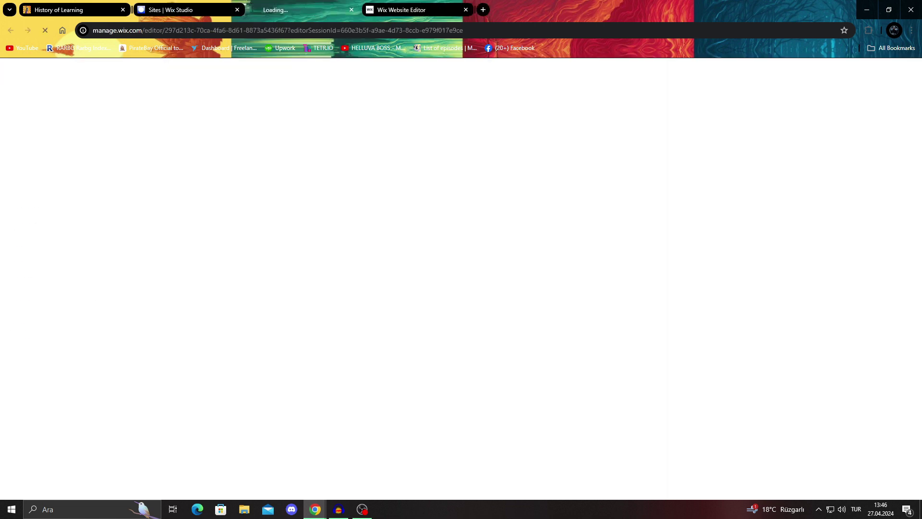
click(414, 9)
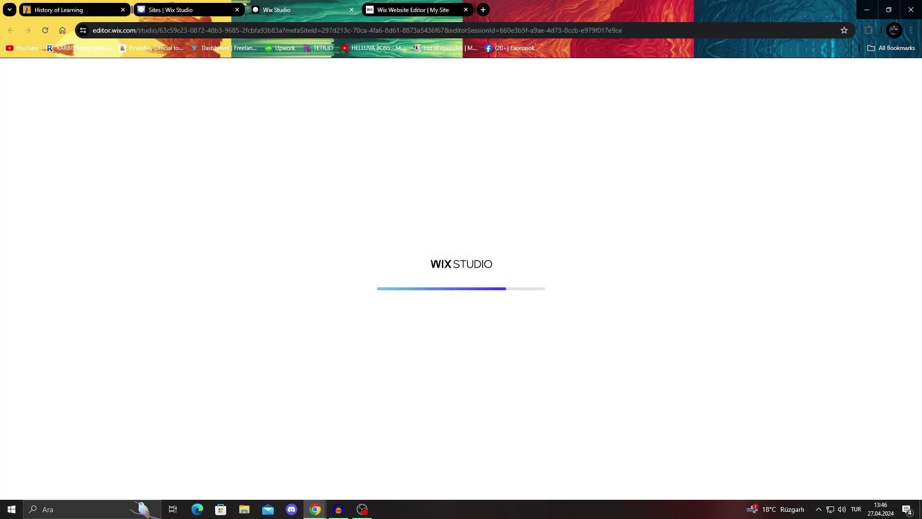
click(414, 10)
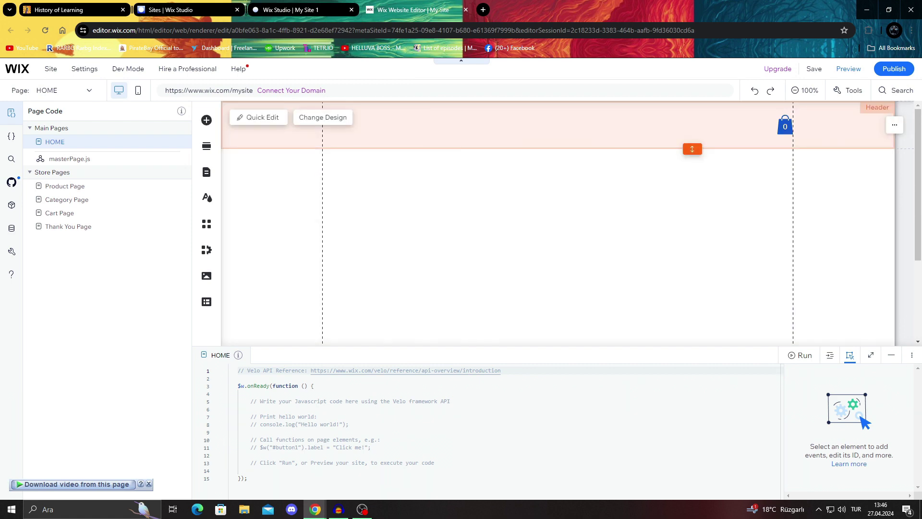
click(288, 10)
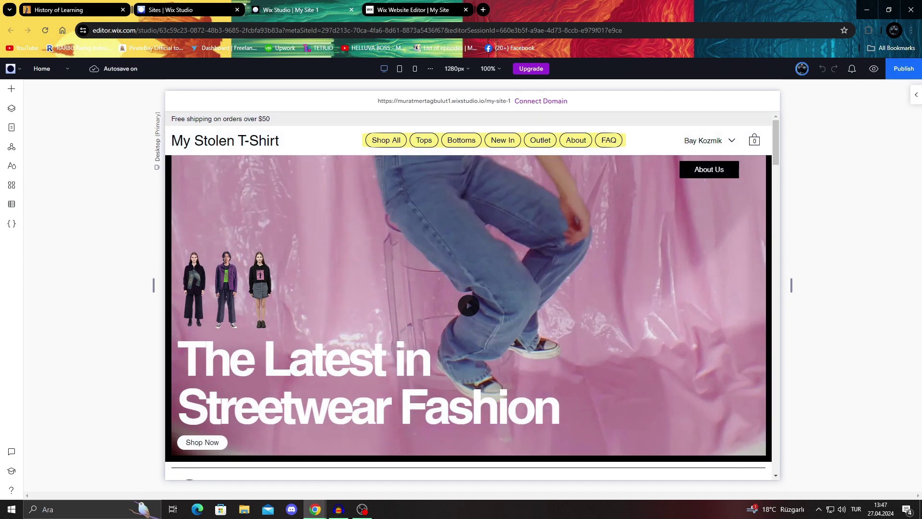
Publish My Site 1 on a free Wix Studio domain with the address ending "trialwebsite".
scroll(468, 293, down, 3)
scroll(468, 293, down, 2)
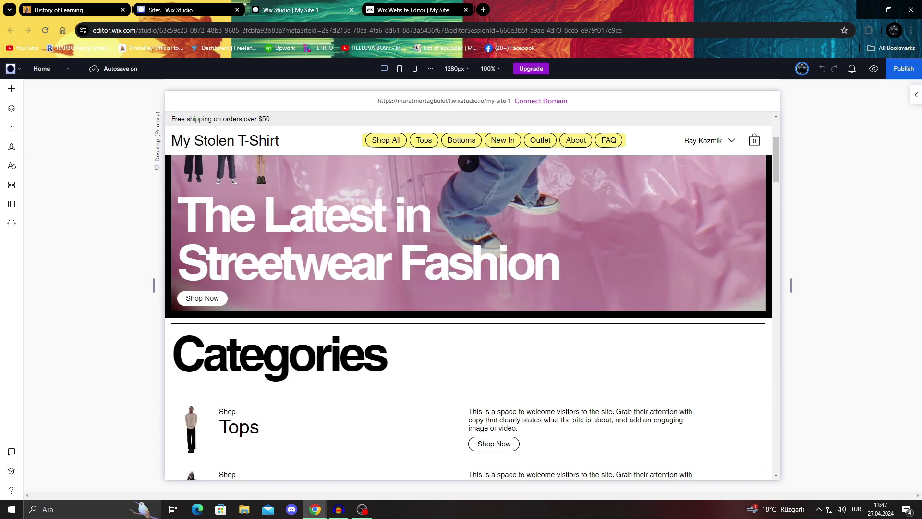
click(903, 68)
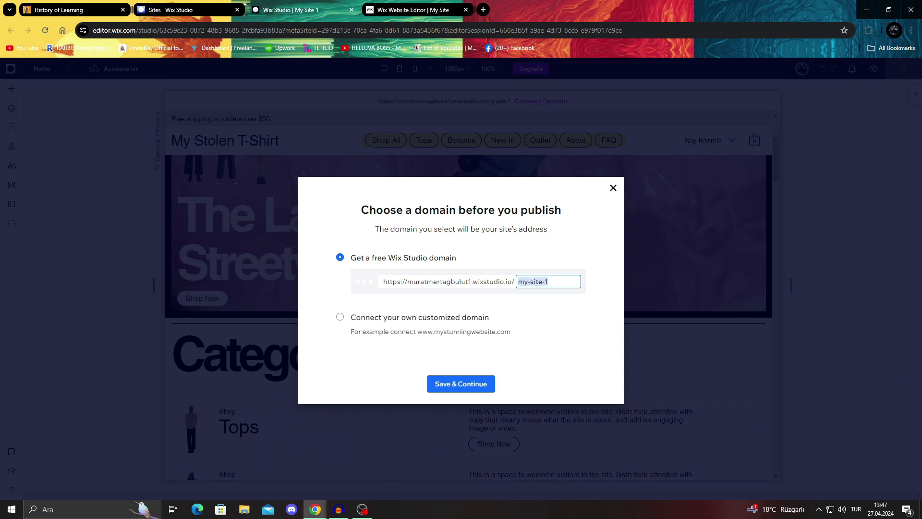
text(trial website)
key(BackSpace)
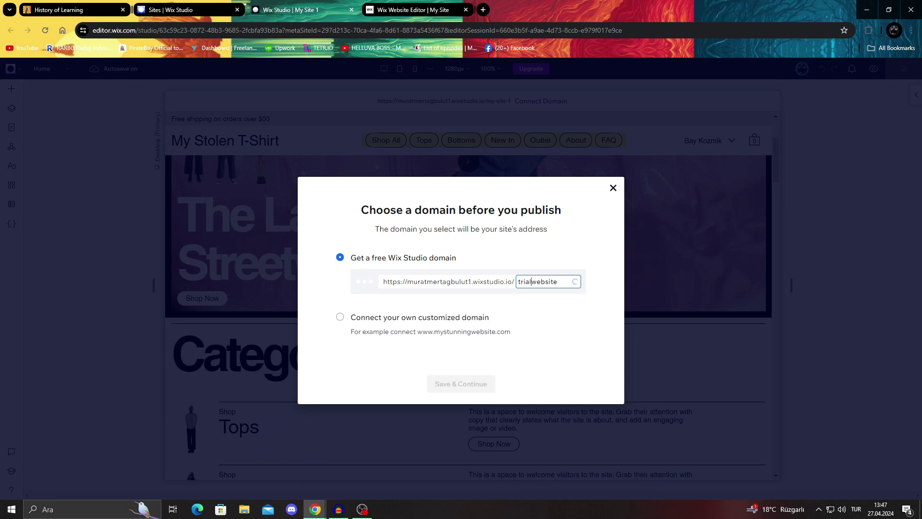
key(Return)
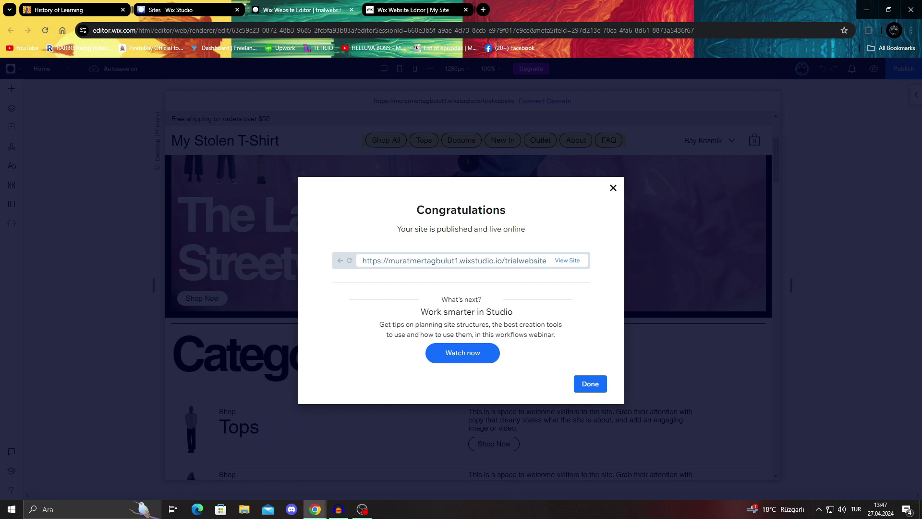
View the published site live in its own tab and dismiss the publishing confirmation in the editor.
click(567, 260)
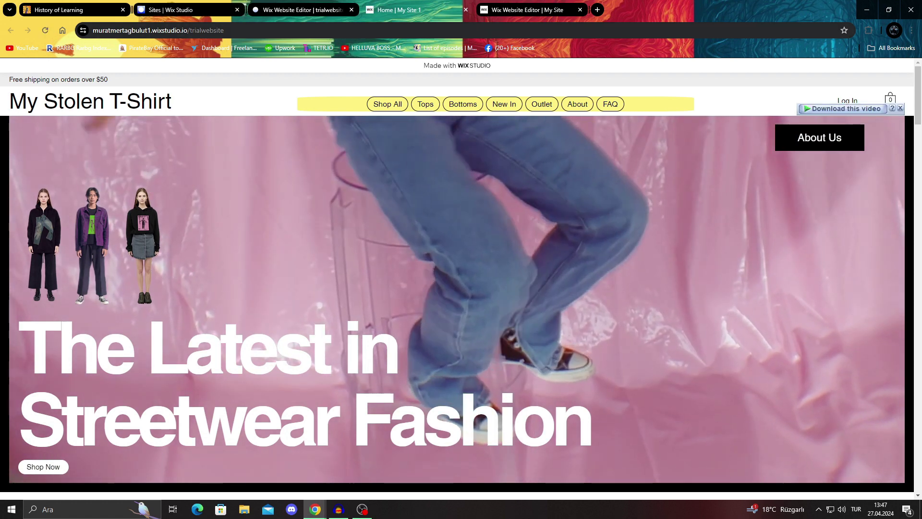
key(ctrl+l)
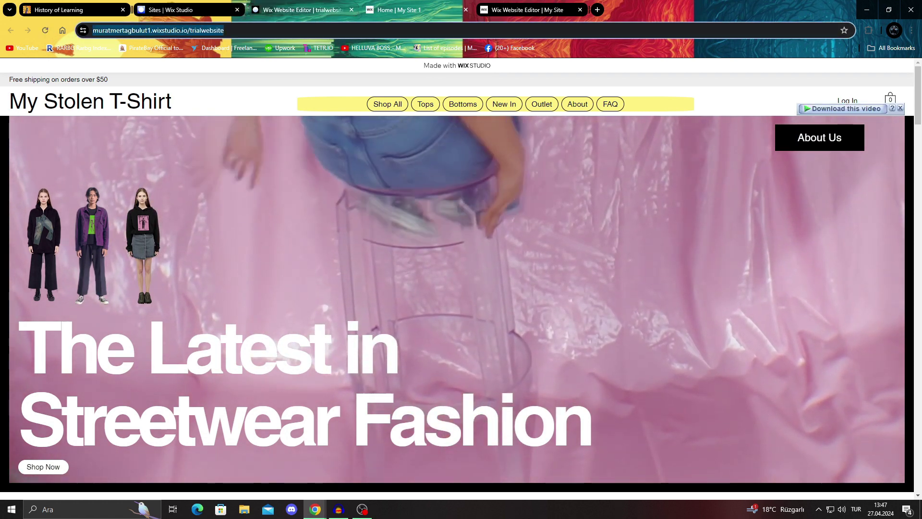
click(300, 10)
click(590, 383)
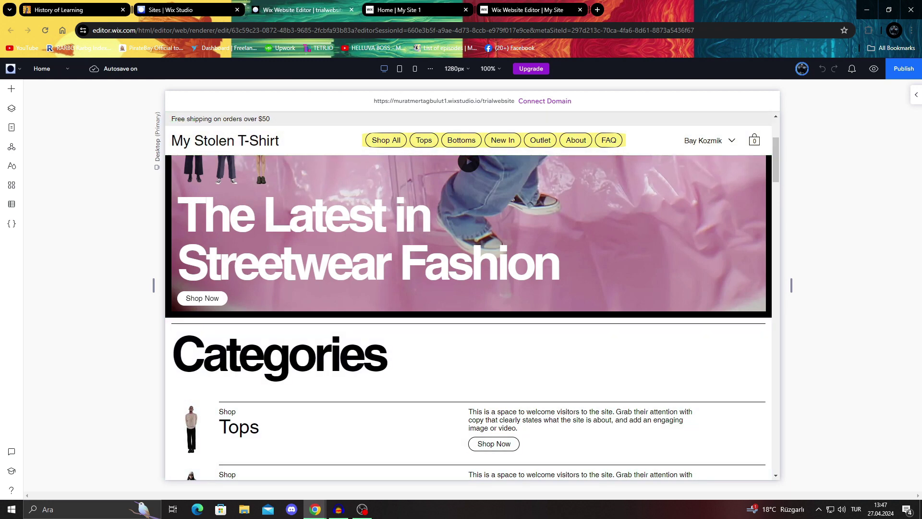
Check the plans offered for connecting a new domain name to the site and return to the editor.
click(545, 100)
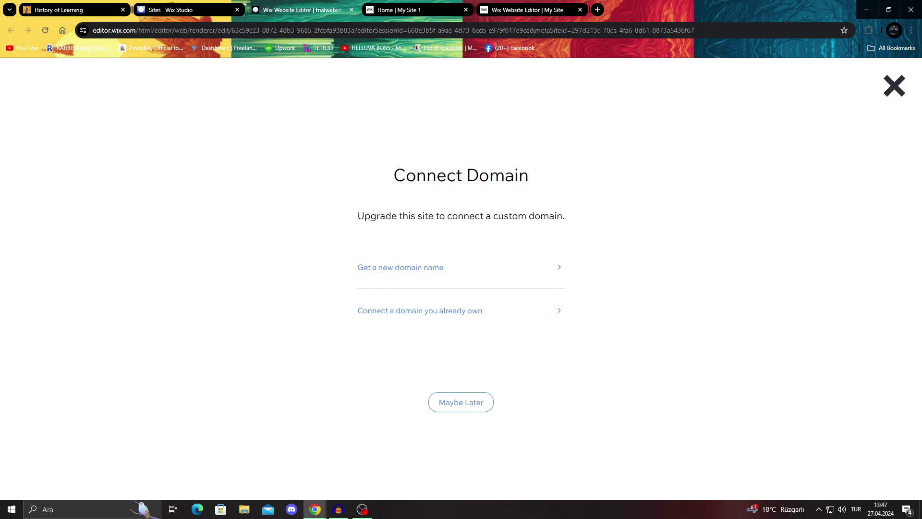
click(400, 267)
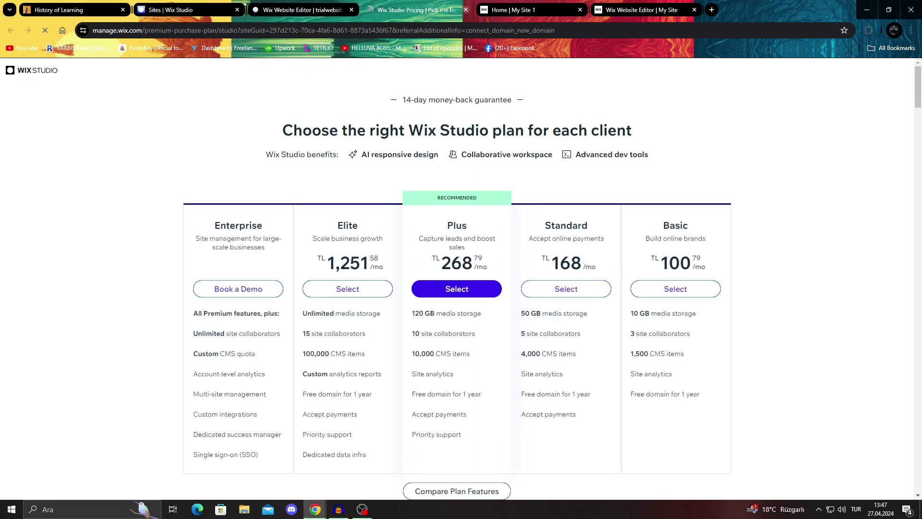
click(465, 10)
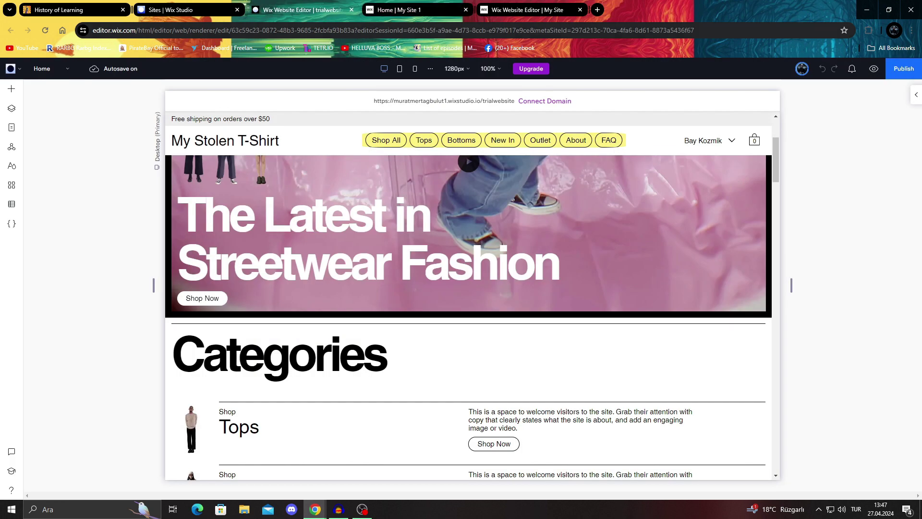
Copy the web address of the live published site.
click(408, 10)
right_click(211, 31)
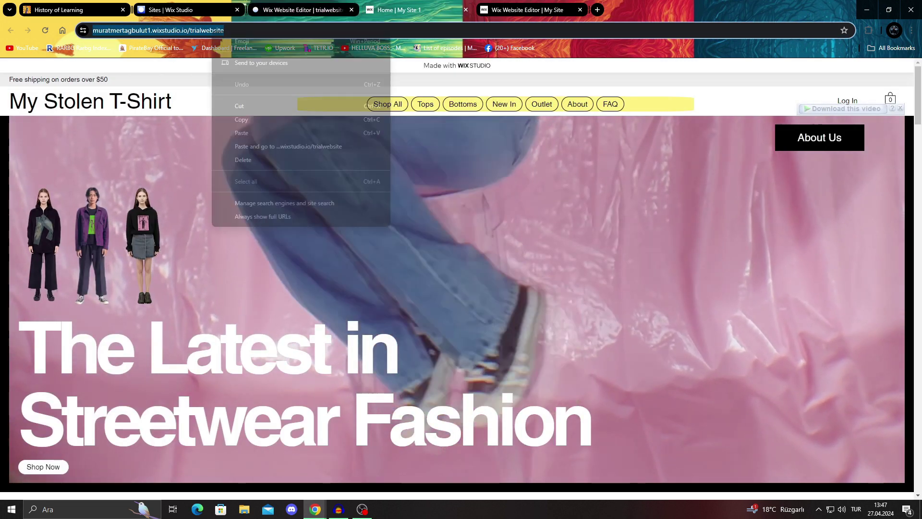
click(242, 119)
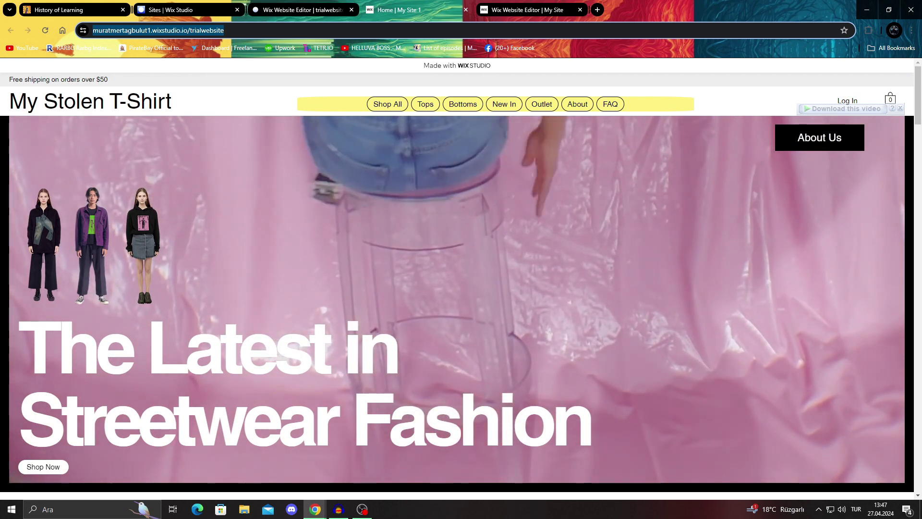
Close the Wix editor and live site tabs and return to the History of Learning WordPress site.
click(303, 10)
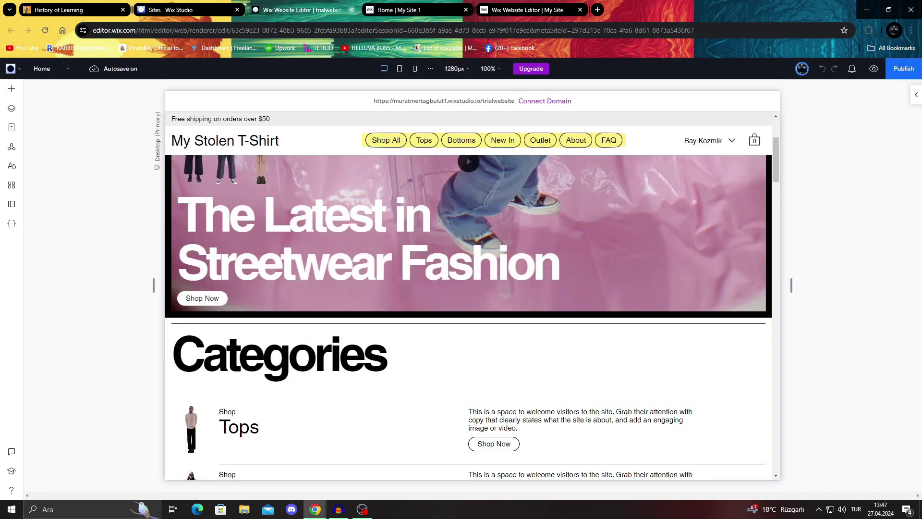
key(ctrl+w)
key(ctrl+w)
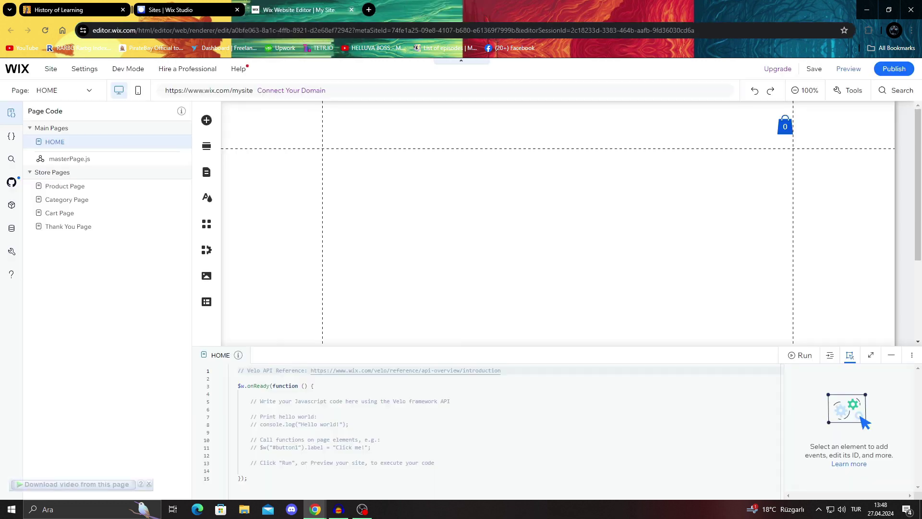
key(ctrl+w)
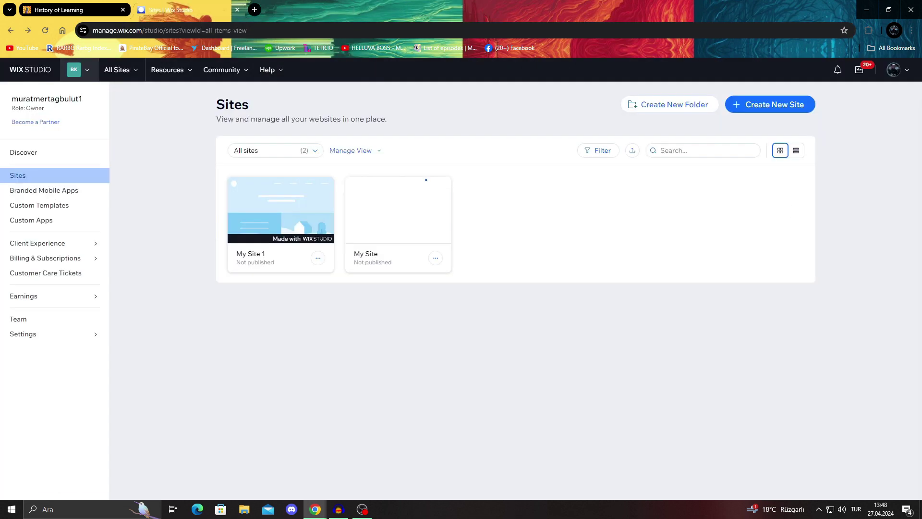
key(ctrl+shift+Tab)
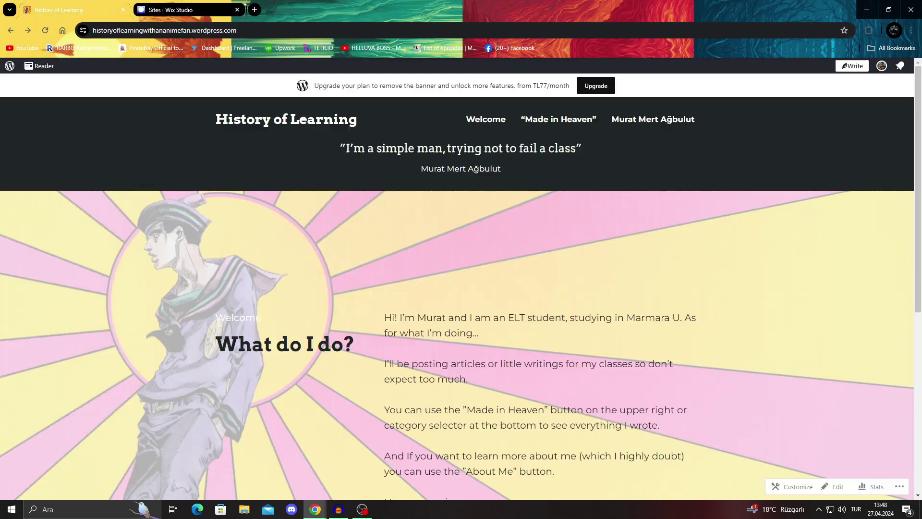
scroll(461, 284, down, 3)
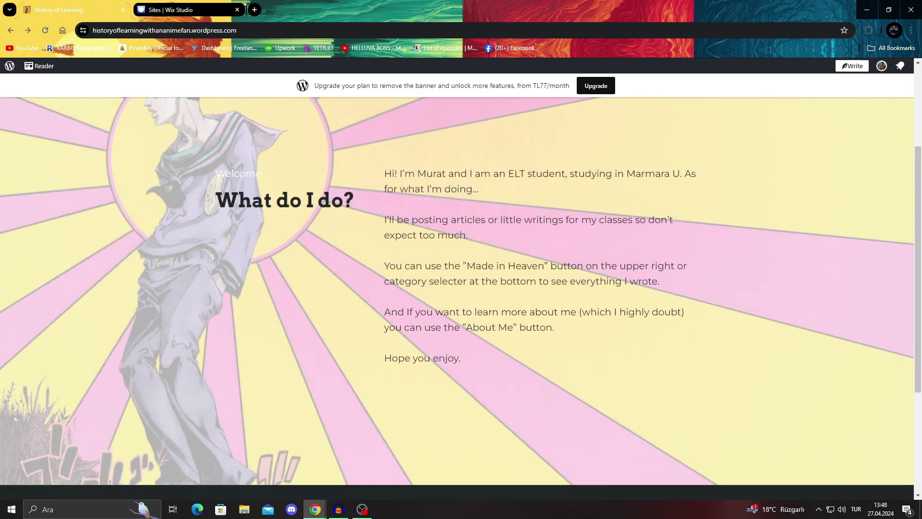
Open the WordPress.com dashboard of the History of Learning site.
scroll(461, 284, up, 3)
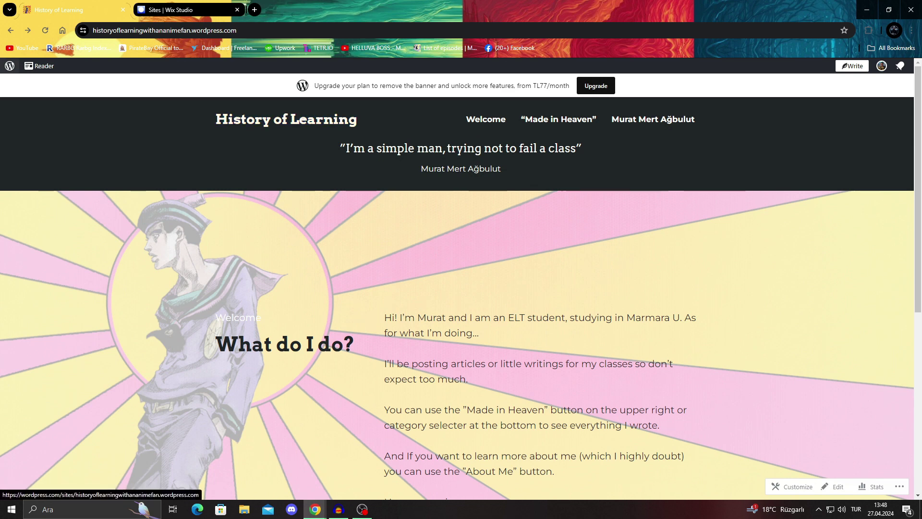
click(9, 66)
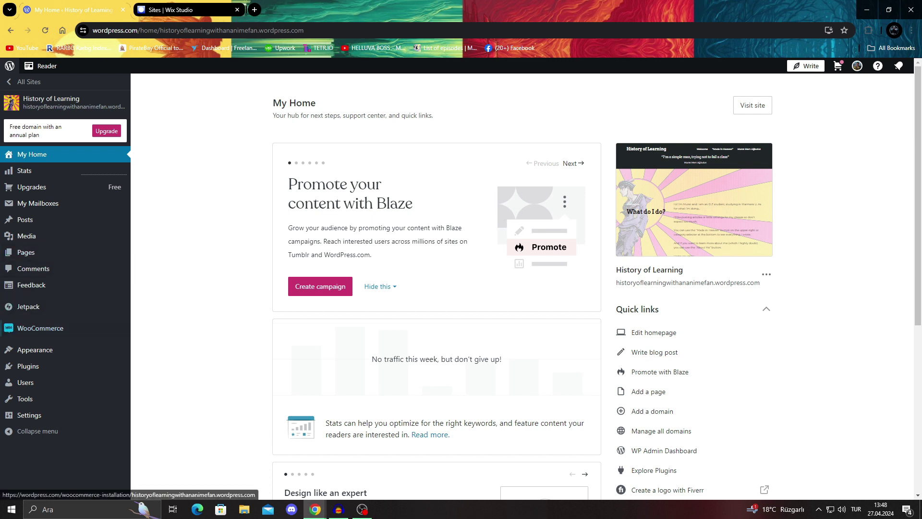
mouse_move(31, 285)
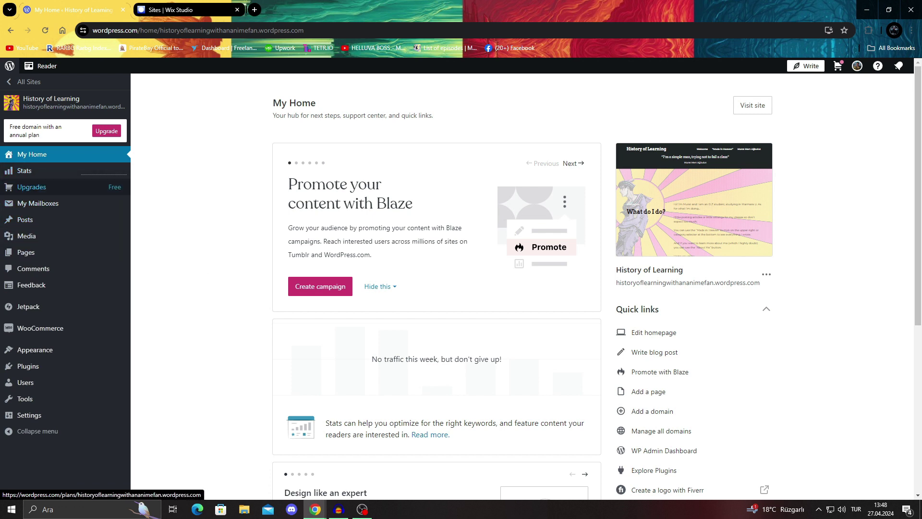
mouse_move(25, 219)
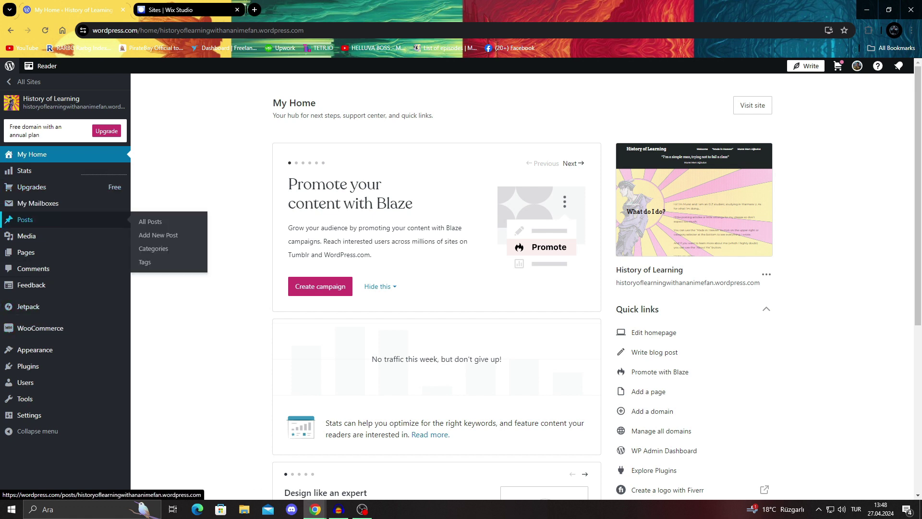
mouse_move(28, 398)
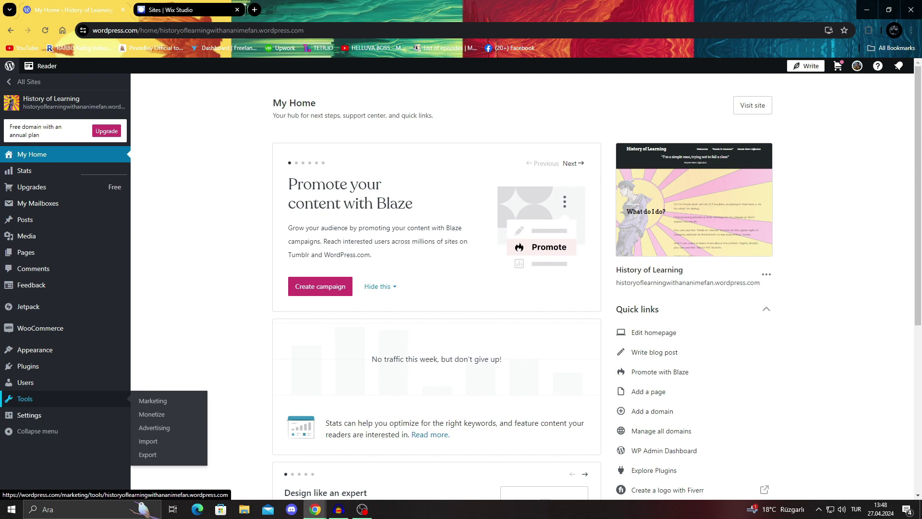
Open the site's tool for importing content from another website or platform.
click(28, 398)
scroll(29, 259, down, 3)
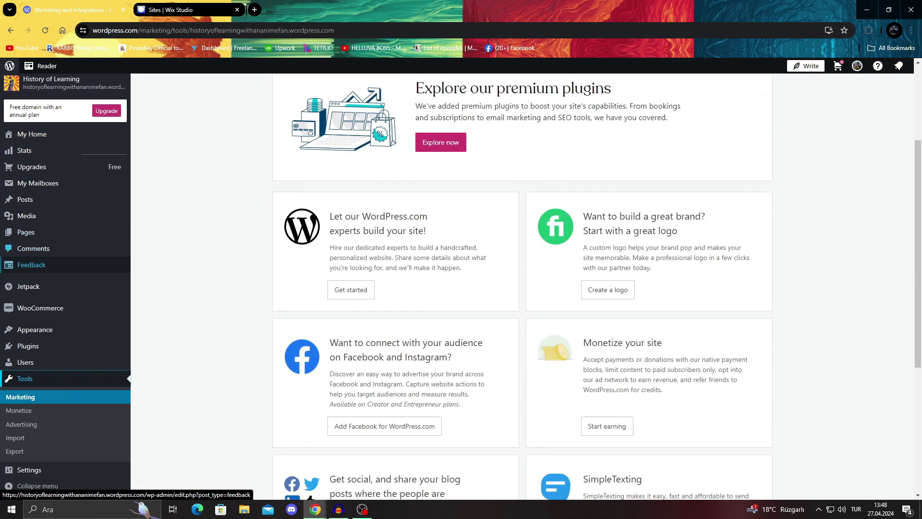
scroll(29, 273, up, 3)
scroll(29, 307, down, 1)
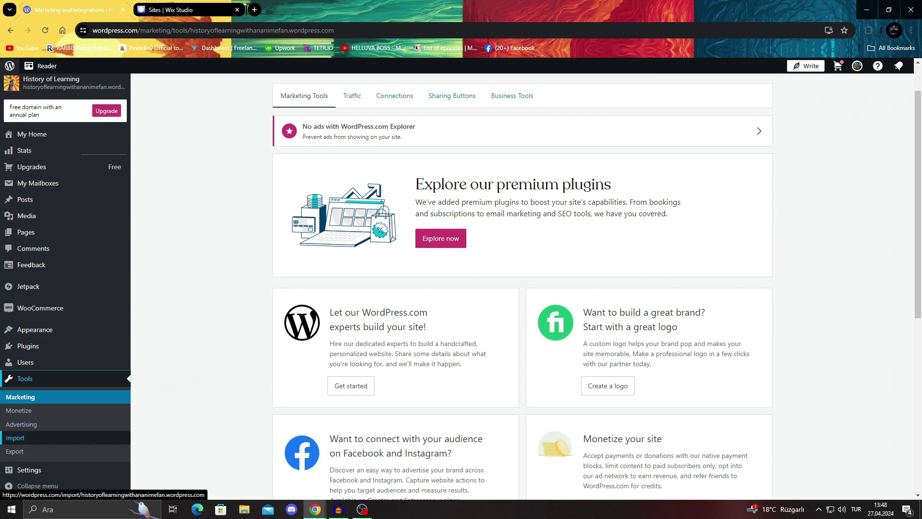
click(14, 437)
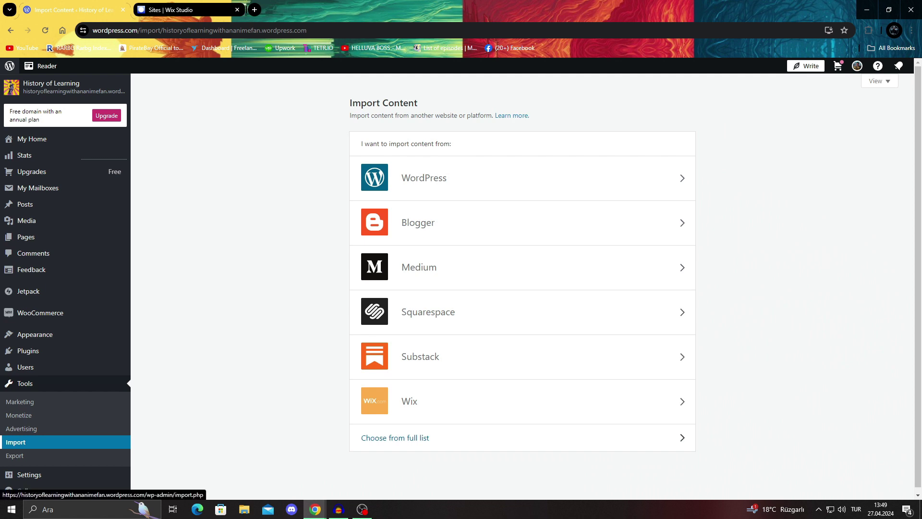
Look through the full list of available importers and return to the main Import Content page.
click(395, 437)
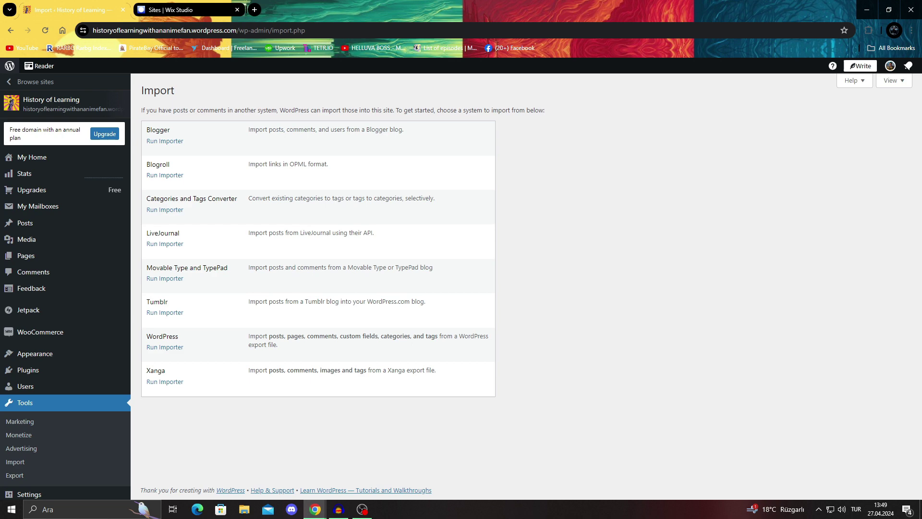
drag(176, 110, 436, 371)
click(570, 348)
key(alt+Left)
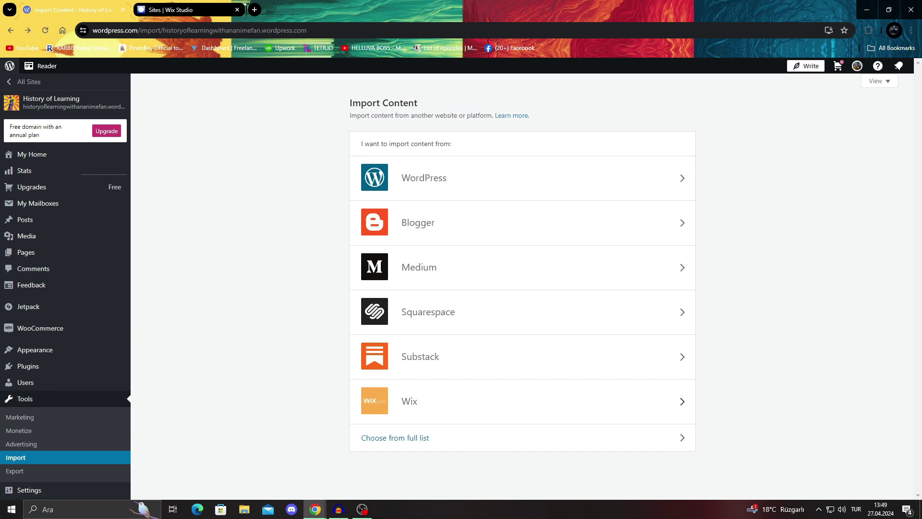
Choose Wix as the import source and submit the web address of the published Wix Studio trial website.
click(522, 400)
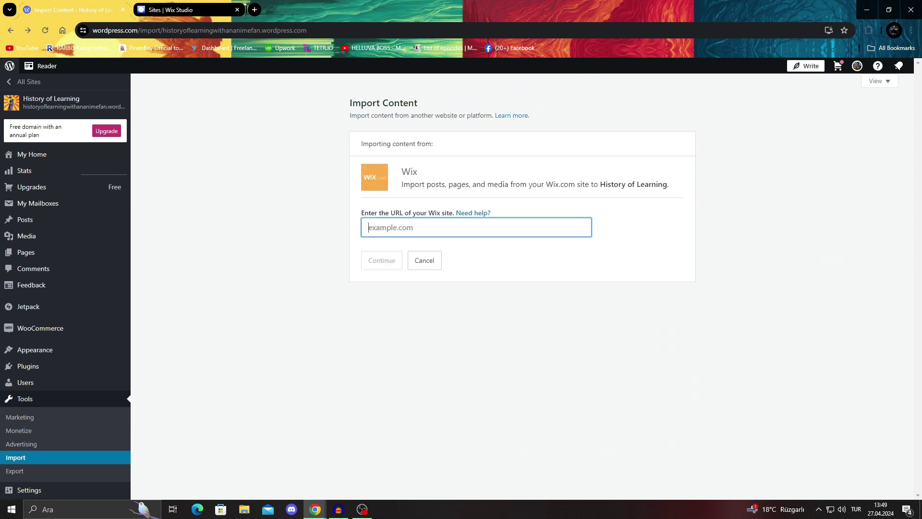
text(https://muratmertagbulut1.wixstudio.io/trialwebsite)
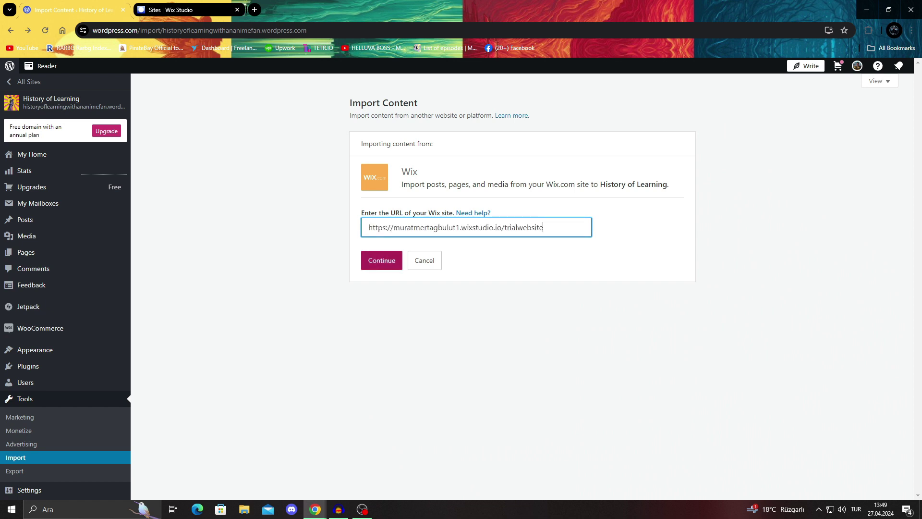
key(Return)
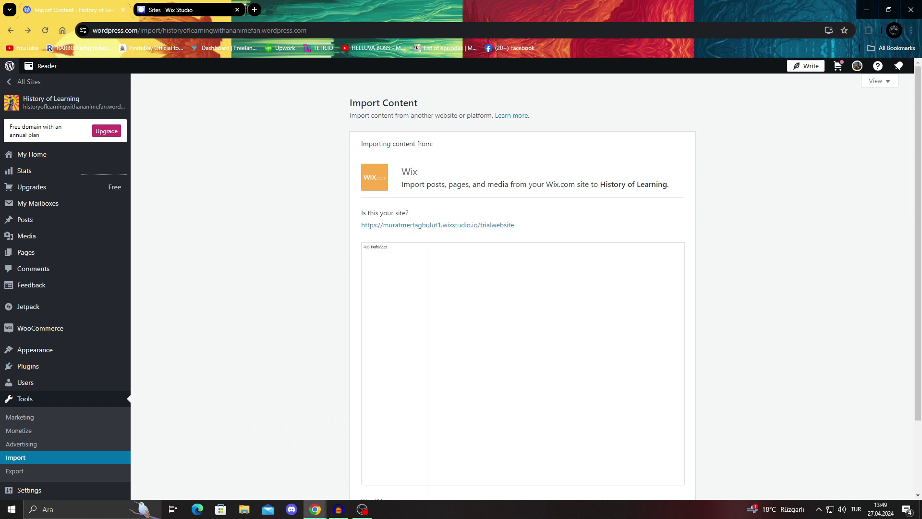
Check the import preview and the linked Wix site, and confirm it as the site to import.
scroll(521, 286, down, 1)
triple_click(393, 477)
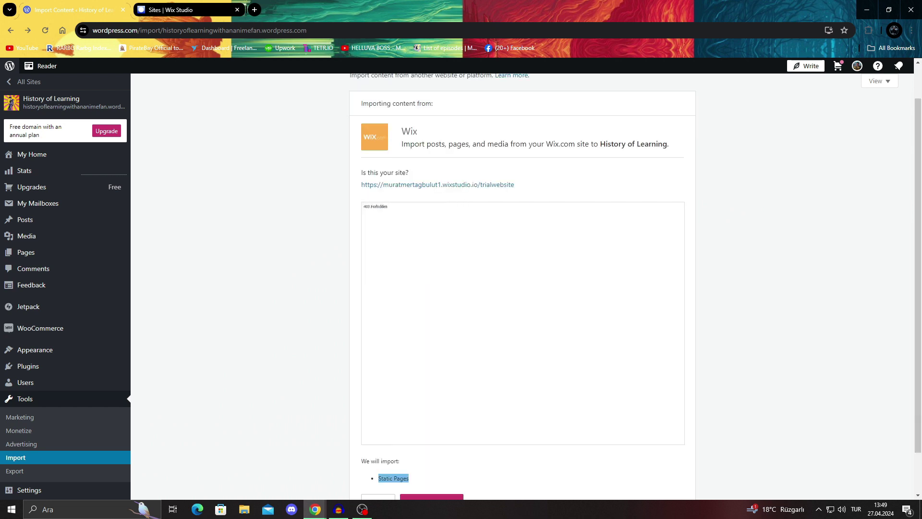
click(437, 185)
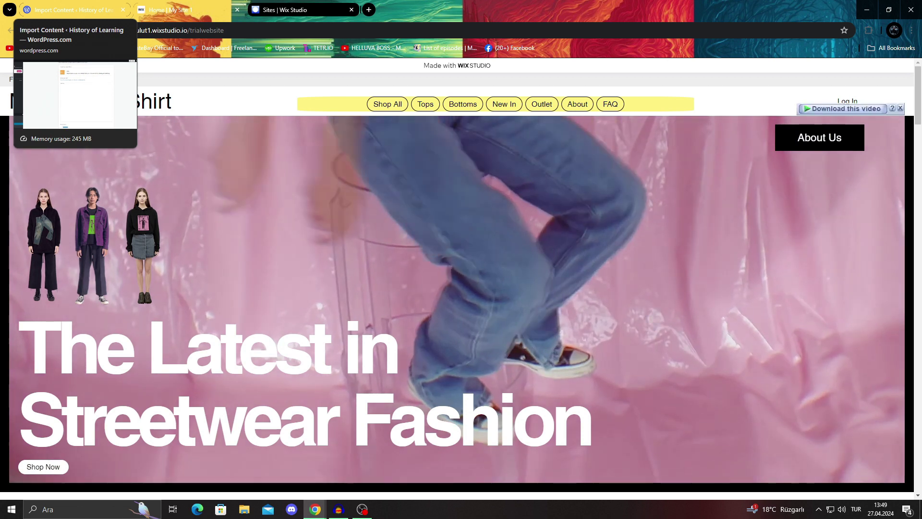
click(72, 10)
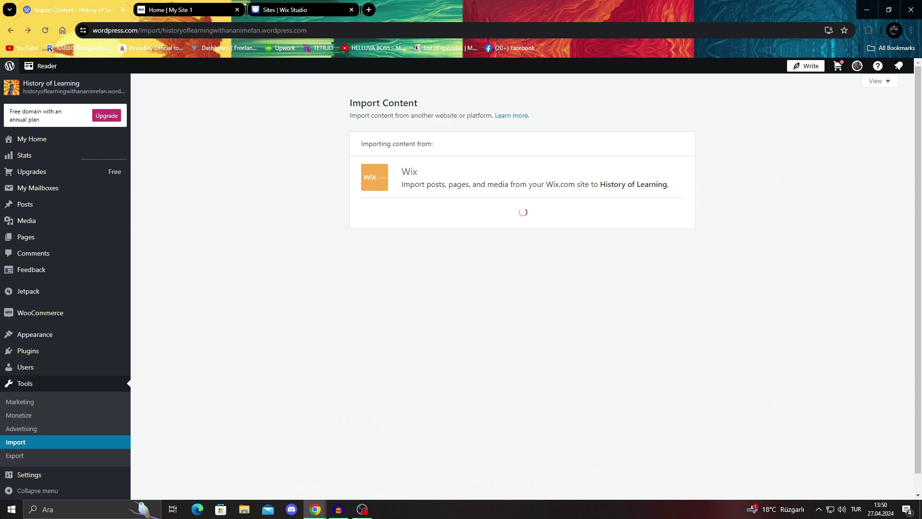
Look over the Wix site's home page down to its product listings and return to the WordPress import.
click(188, 10)
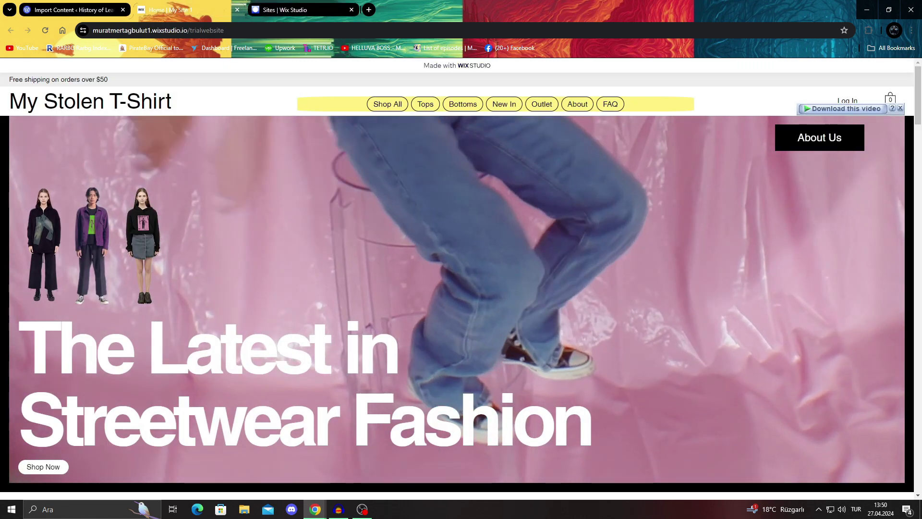
scroll(461, 279, down, 10)
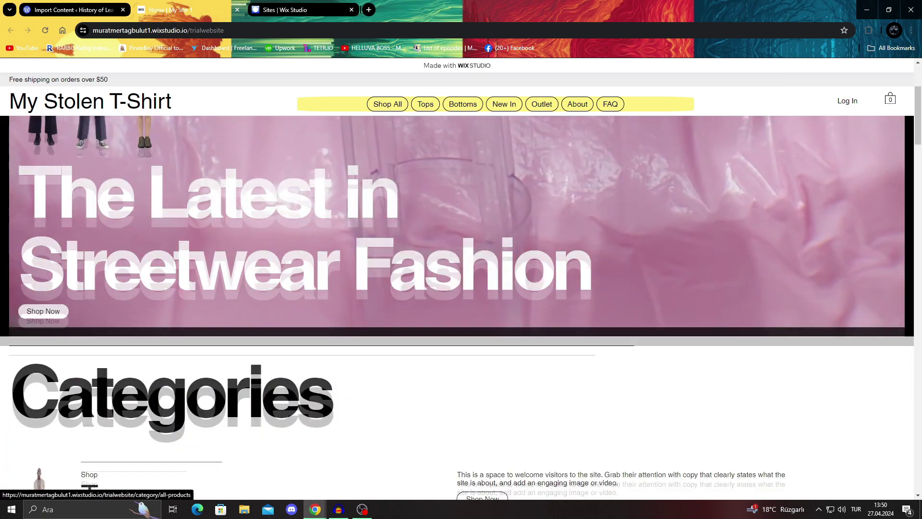
scroll(96, 384, down, 10)
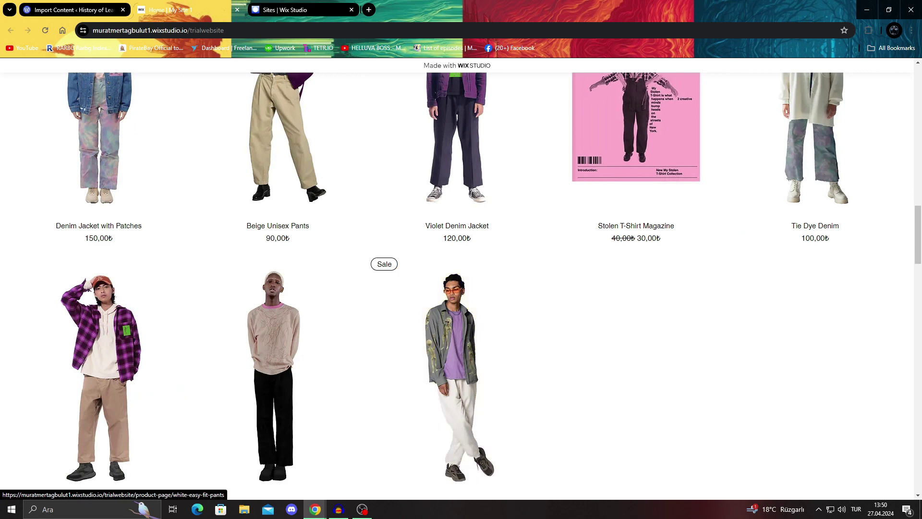
click(72, 9)
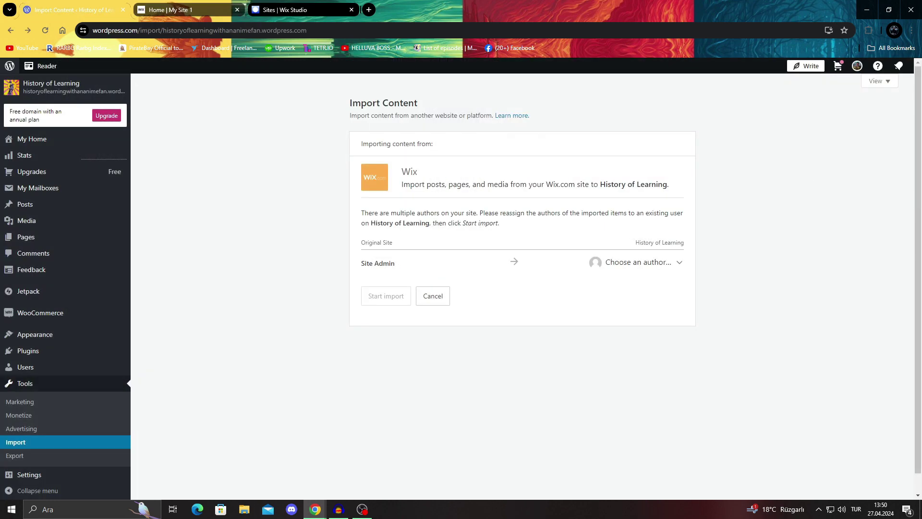
Reassign the Wix content by Site Admin to the site owner's author account and start the import.
click(639, 262)
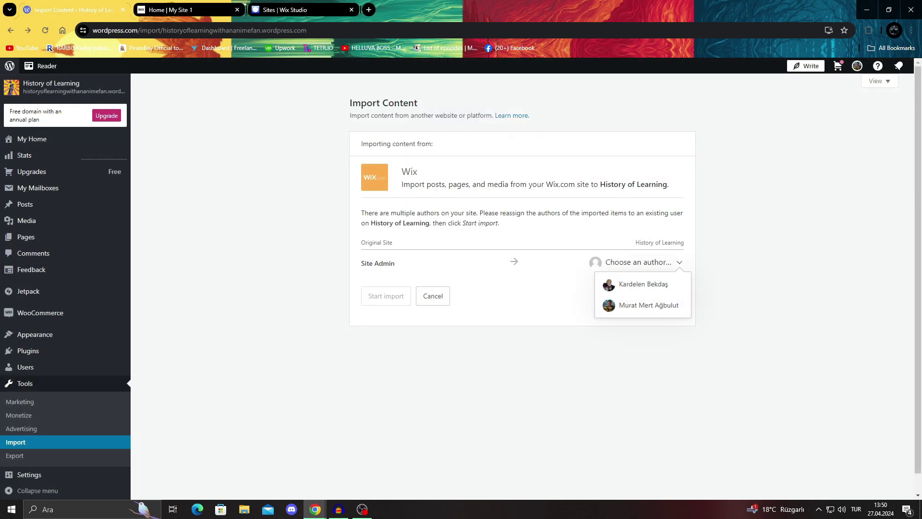
click(633, 304)
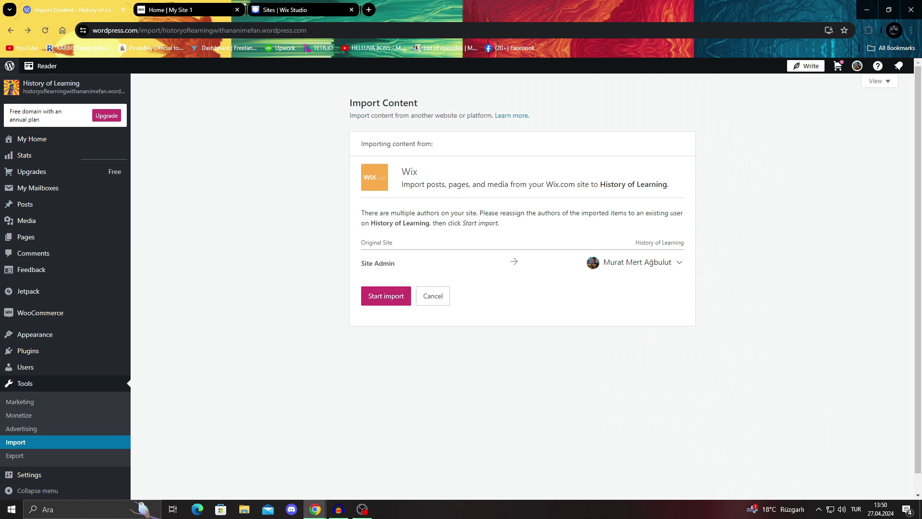
drag(361, 242, 395, 263)
click(395, 263)
drag(635, 242, 443, 296)
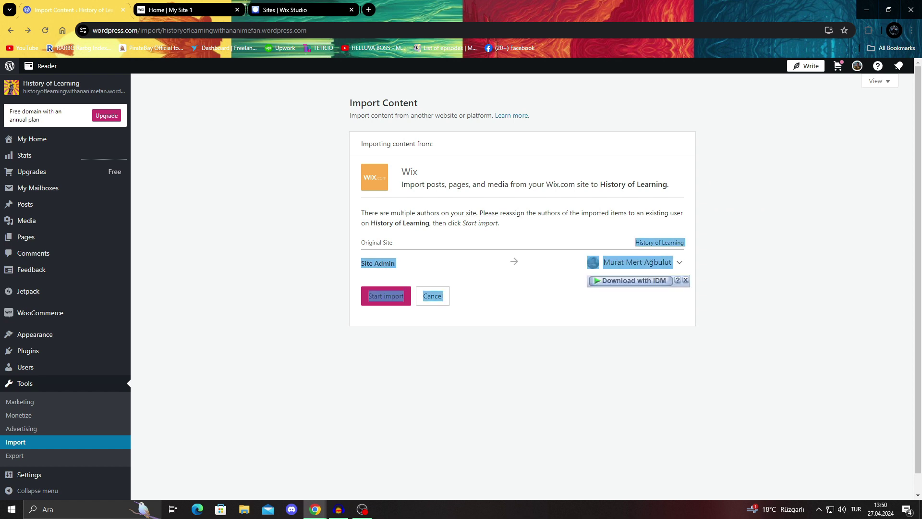
click(480, 283)
click(385, 296)
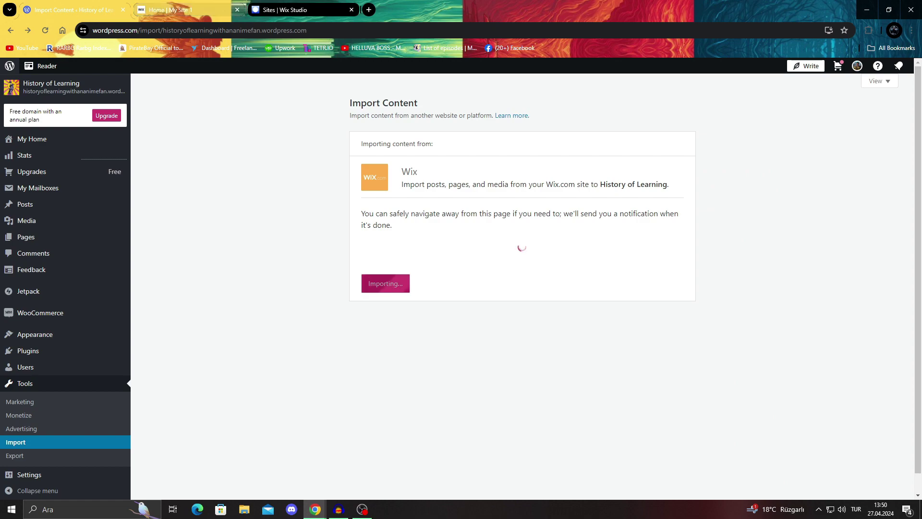
Review the Wix home page from the New In products back up to the header while the import runs.
click(184, 10)
scroll(278, 192, up, 5)
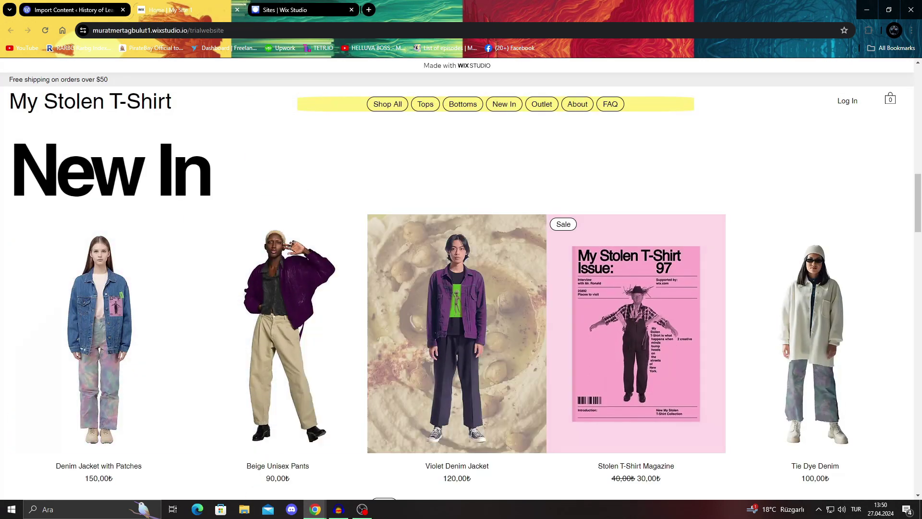
scroll(633, 336, up, 3)
scroll(634, 336, up, 5)
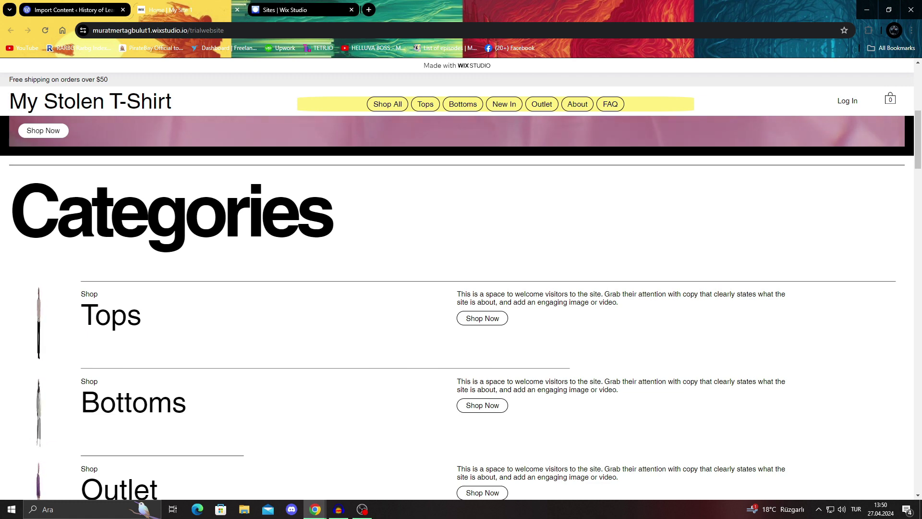
scroll(461, 307, up, 5)
scroll(461, 307, up, 2)
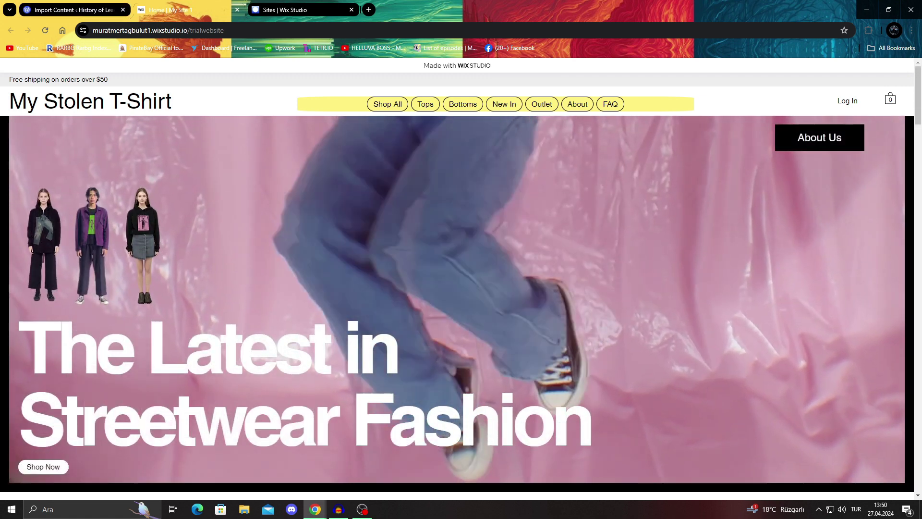
Check the progress of the Wix import in WordPress.
click(72, 10)
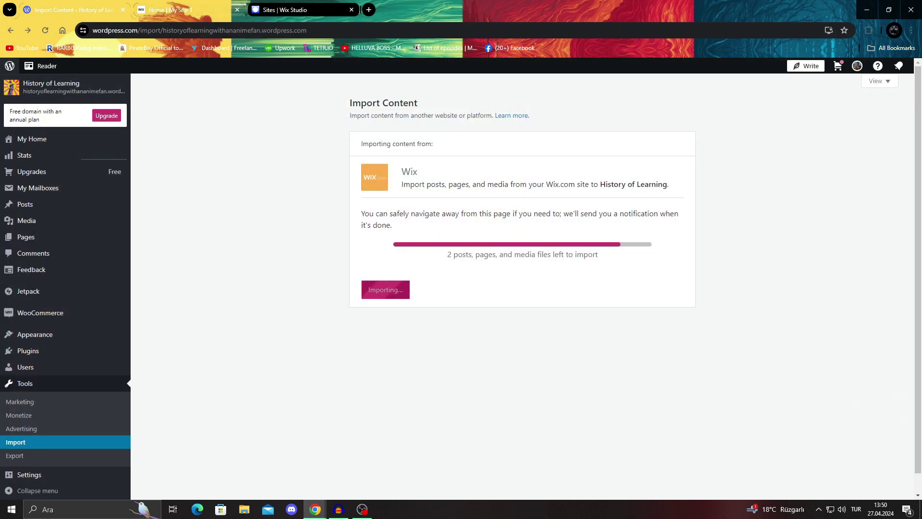
mouse_move(177, 9)
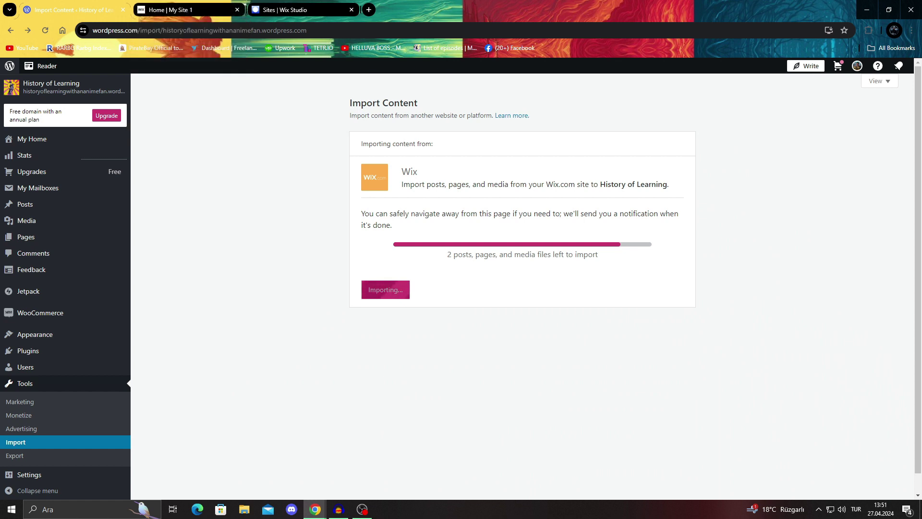
drag(447, 254, 598, 255)
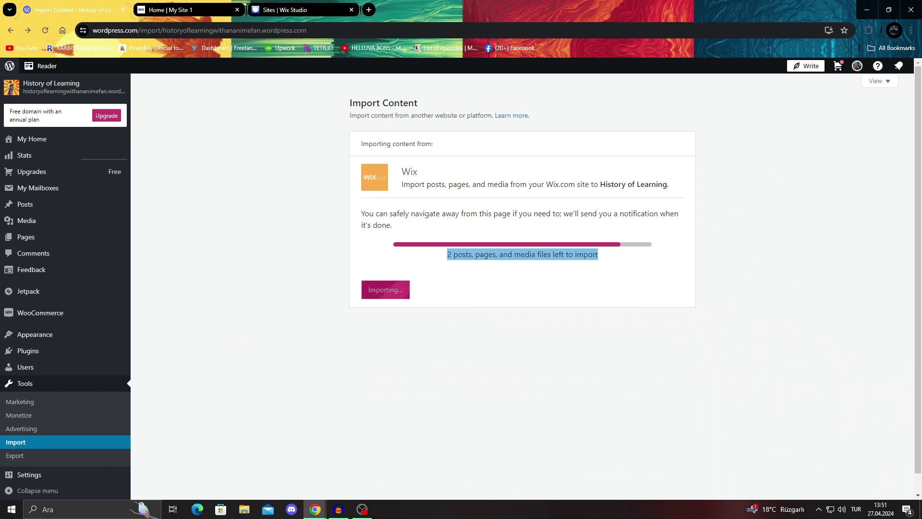
View the Tops, Bottoms and New In category pages of the live Wix site.
click(187, 9)
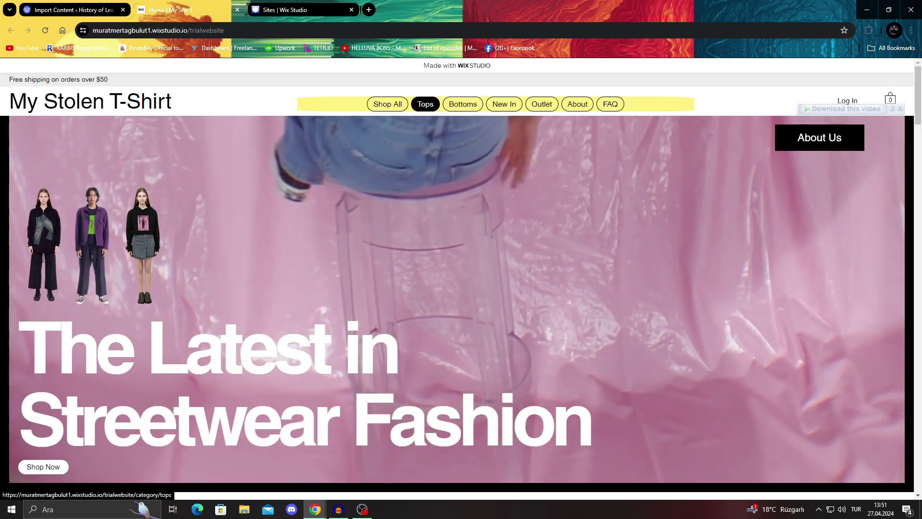
click(425, 103)
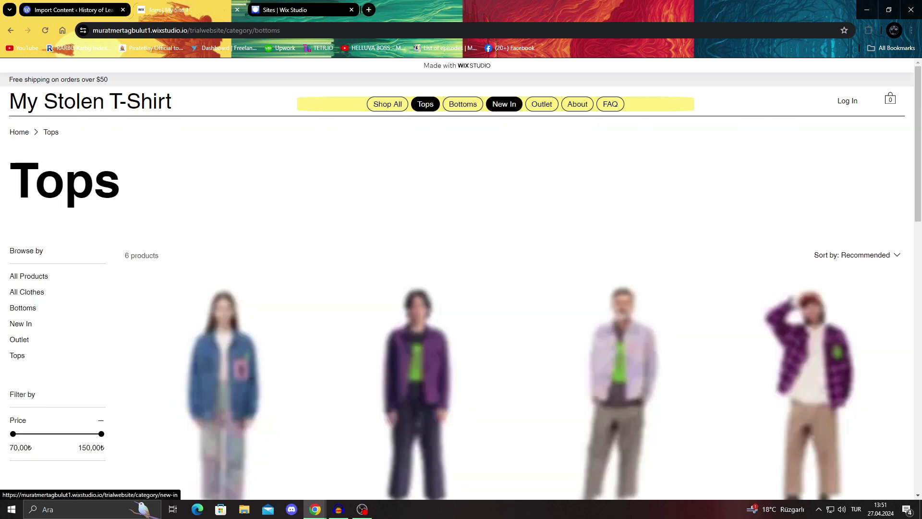
click(462, 103)
scroll(416, 240, down, 4)
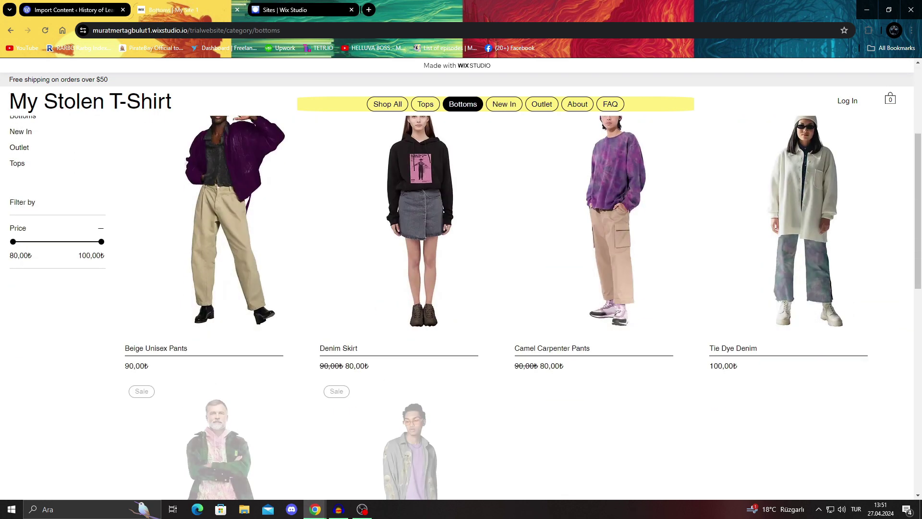
scroll(416, 240, up, 3)
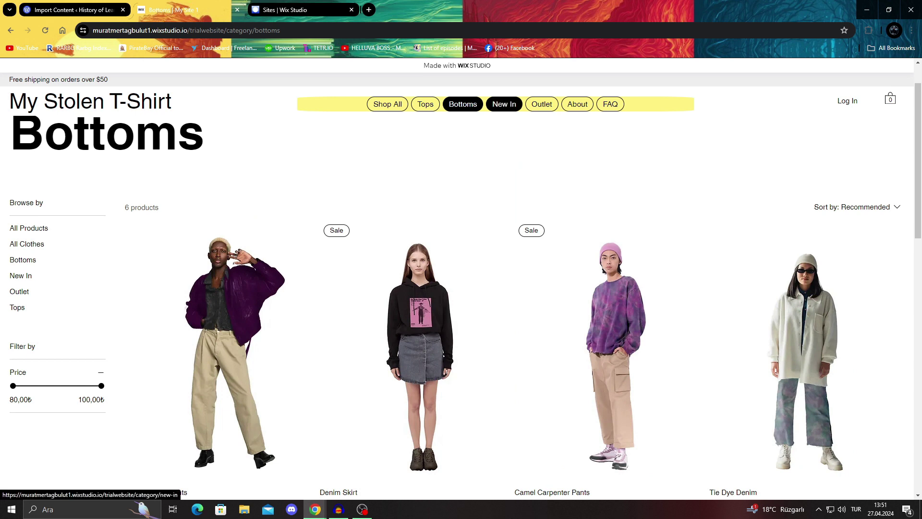
click(504, 104)
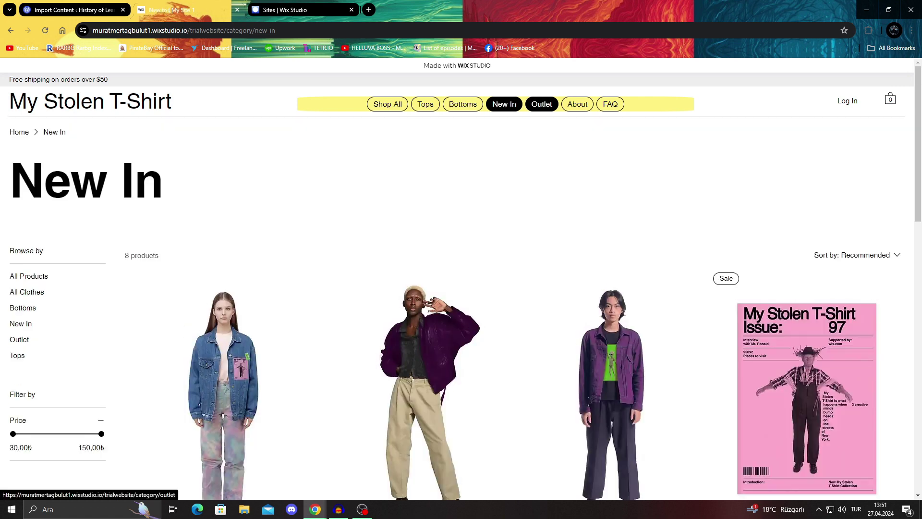
View the New In products on the live Wix site, then open its Outlet and About pages.
scroll(460, 283, down, 2)
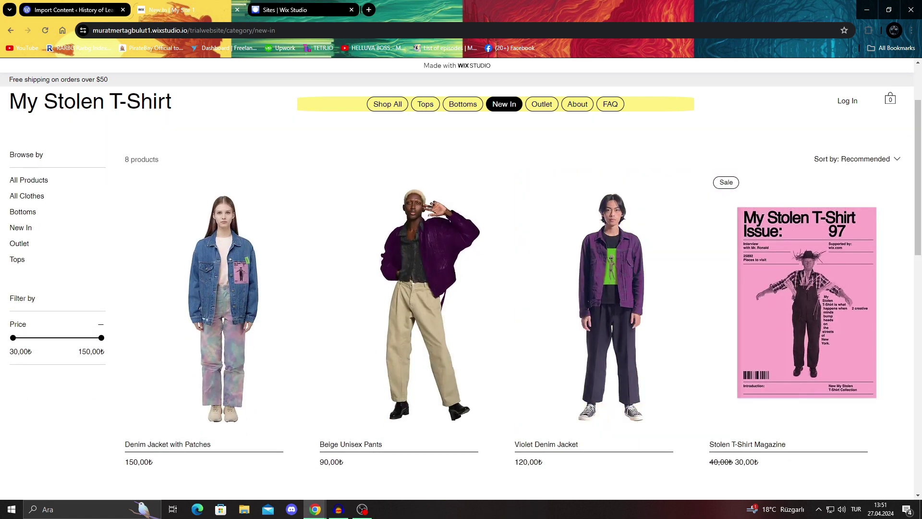
click(541, 103)
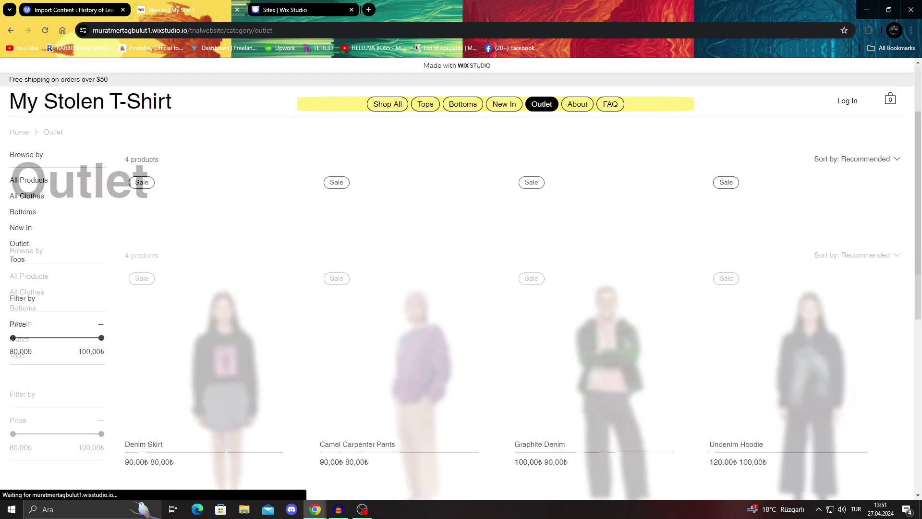
click(578, 104)
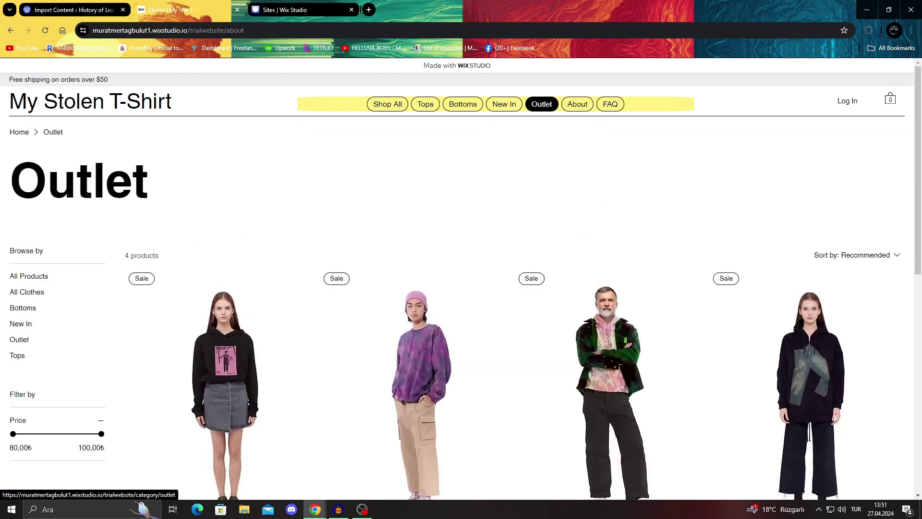
Check the Wix import status in WordPress and preview the imported home page down to its footer.
key(ctrl+shift+Tab)
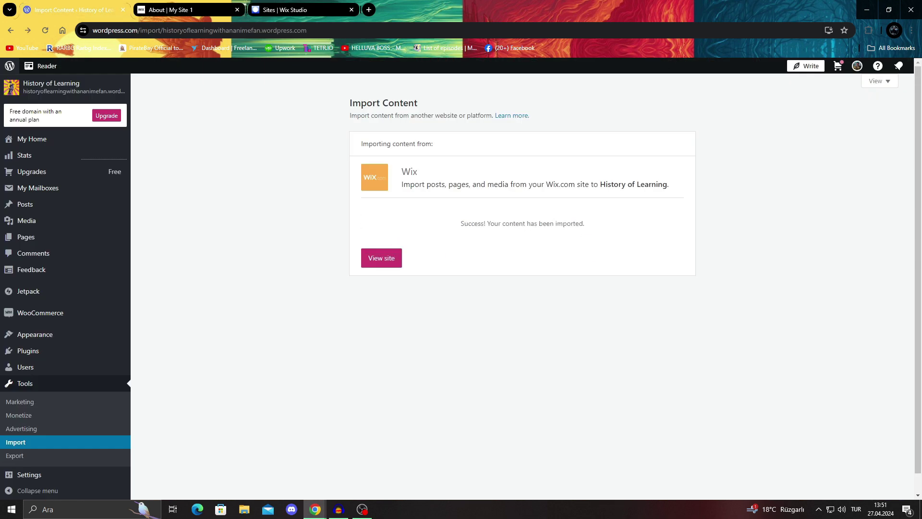
drag(460, 223, 584, 223)
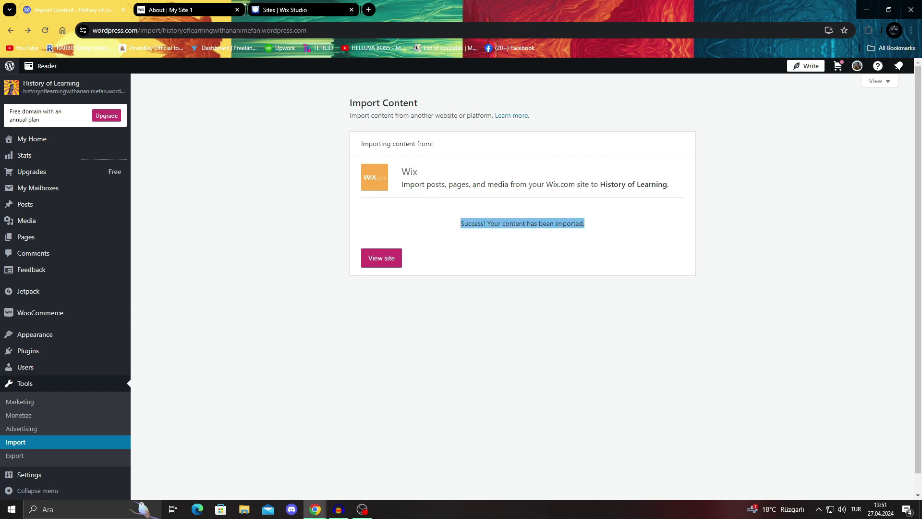
click(381, 258)
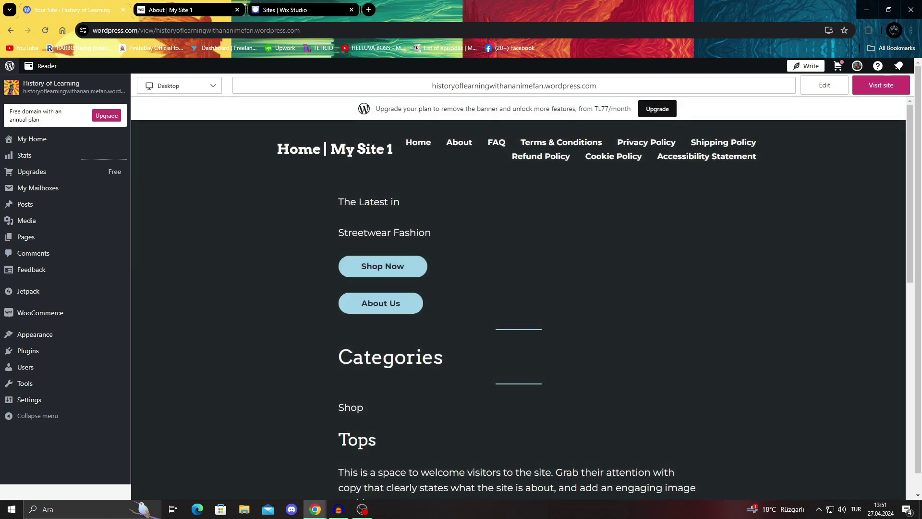
scroll(519, 308, down, 9)
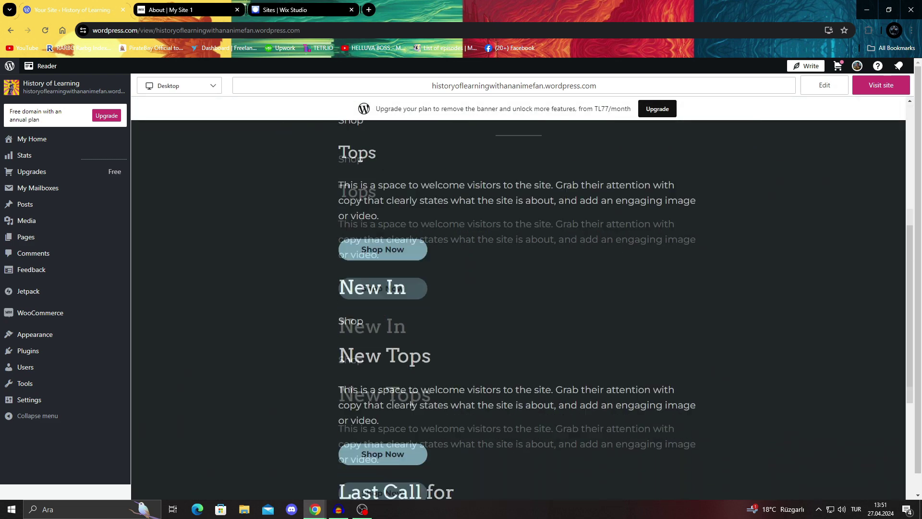
scroll(518, 298, up, 5)
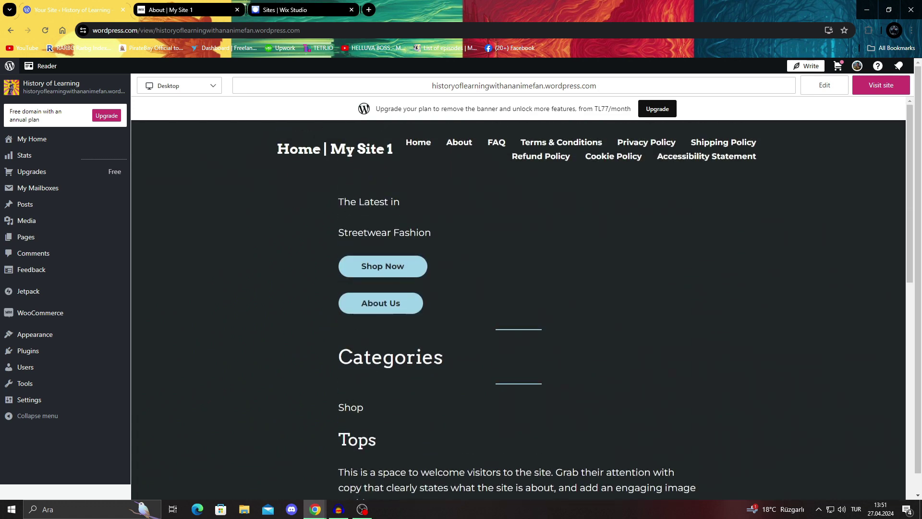
scroll(518, 310, down, 10)
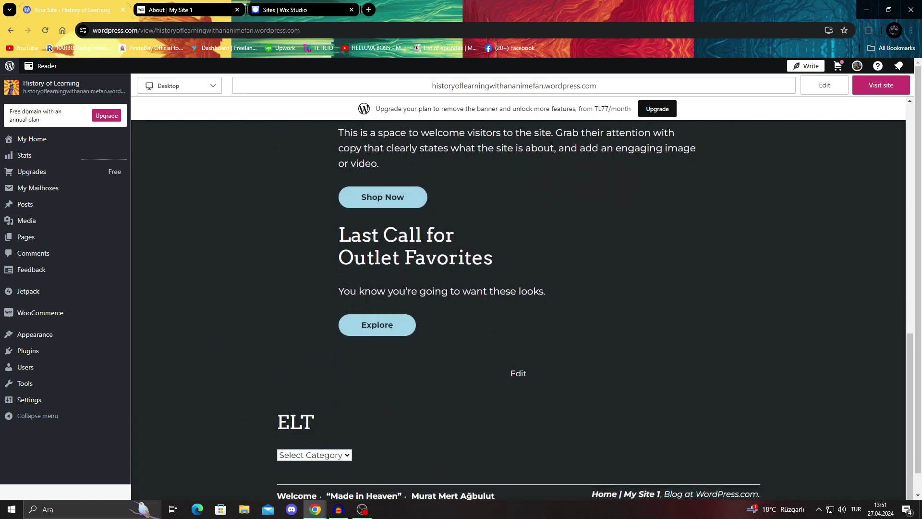
Visit the live WordPress site and review the imported home page from header to footer.
click(881, 85)
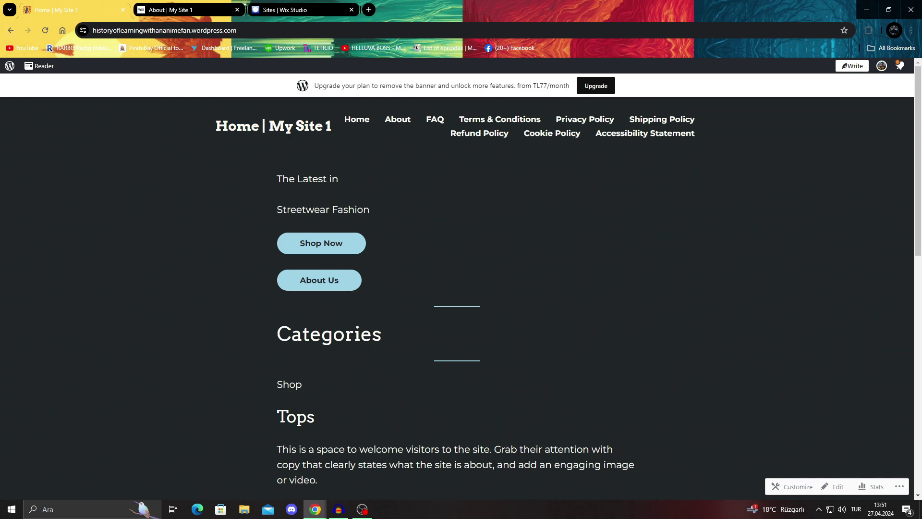
click(10, 30)
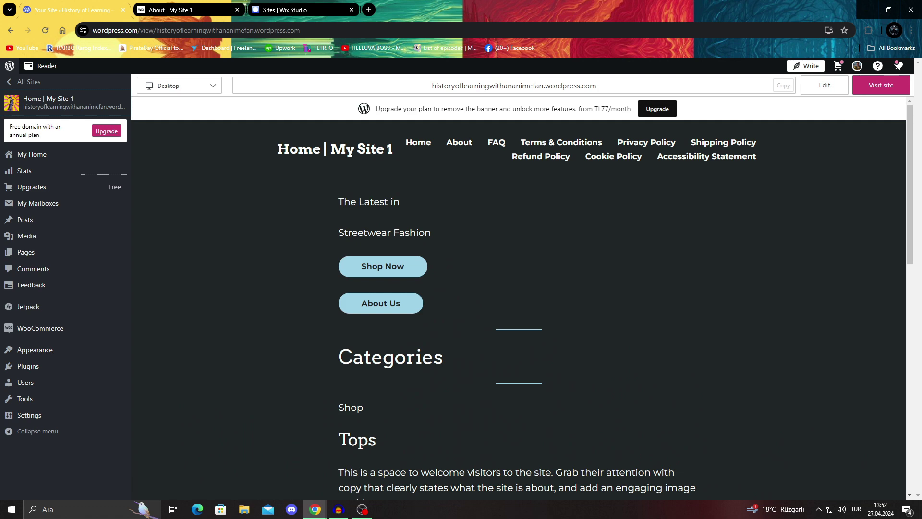
click(881, 85)
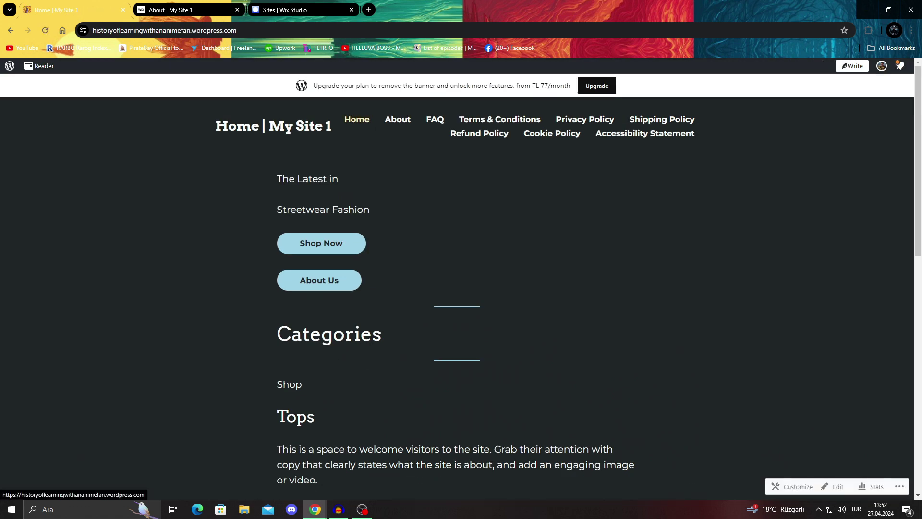
scroll(460, 65, down, 15)
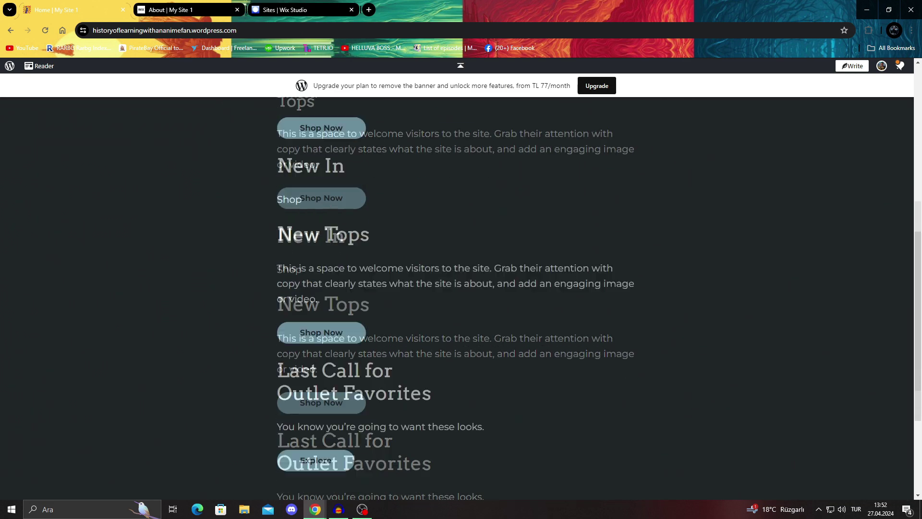
Open the ELT category from the home page's footer, then return to the site preview in the WordPress dashboard.
click(252, 425)
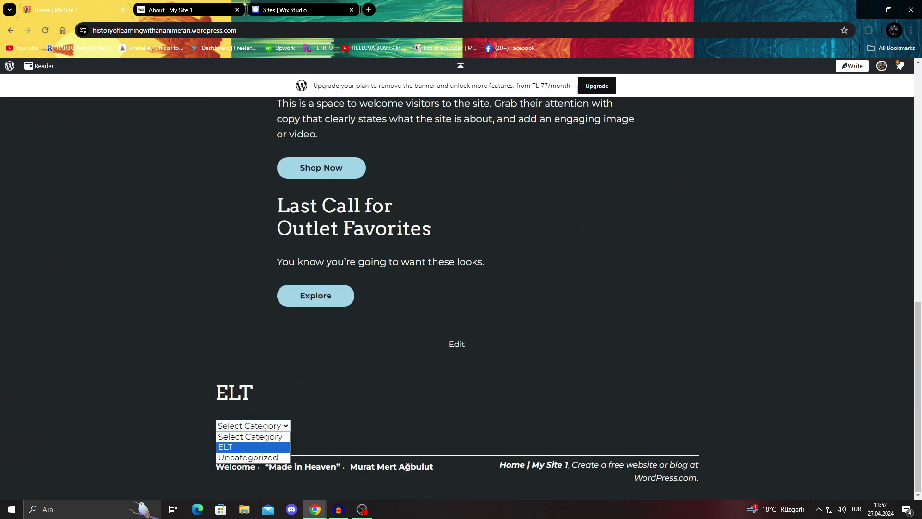
click(237, 446)
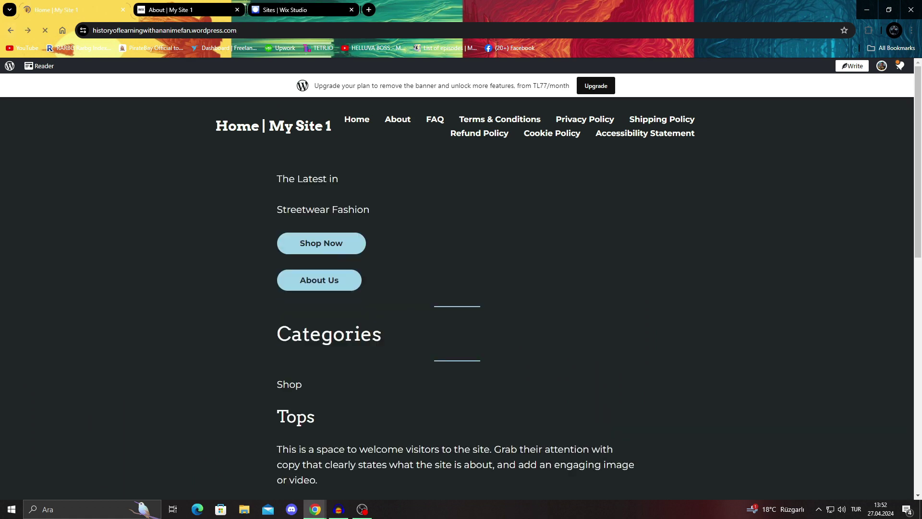
scroll(457, 288, up, 12)
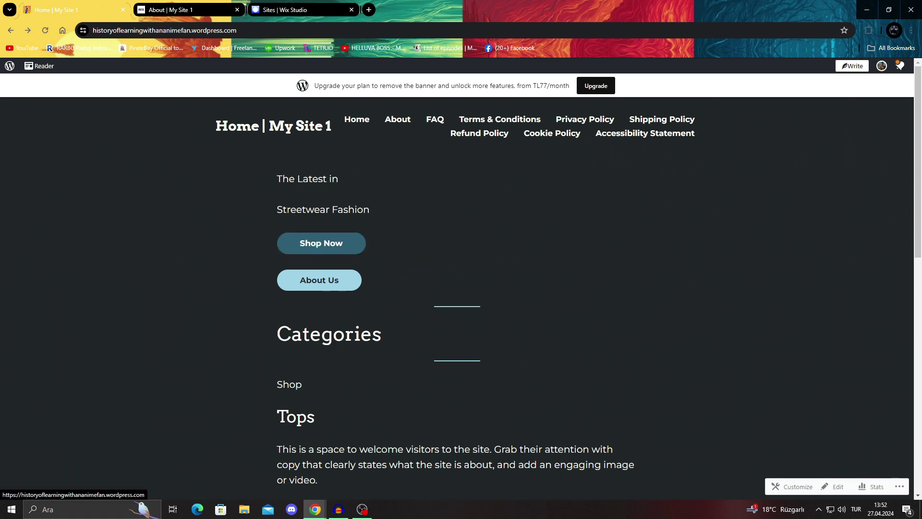
key(alt+Left)
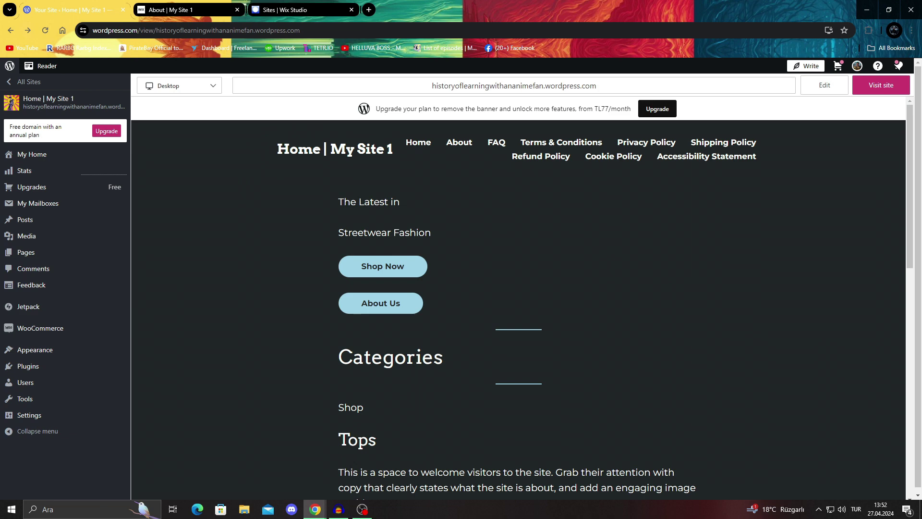
Compare the Wix site's About page with the preview of the imported WordPress site.
click(188, 9)
scroll(457, 288, down, 2)
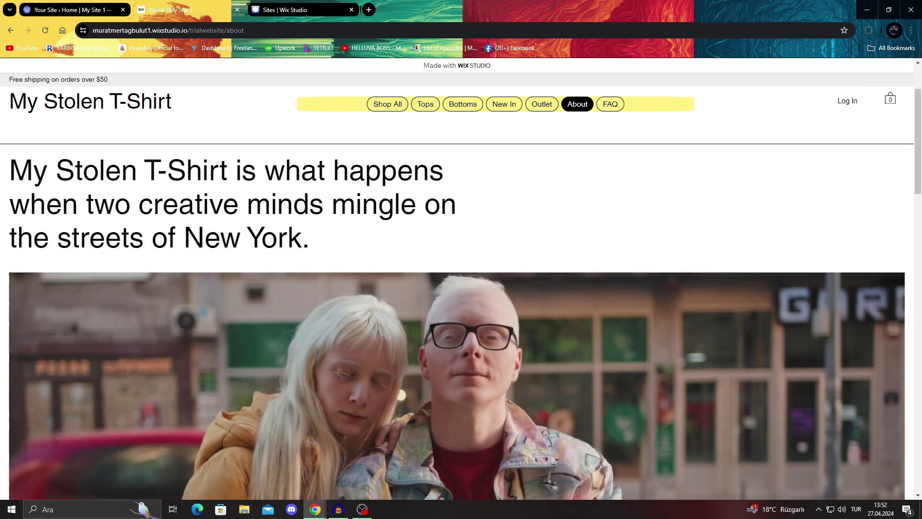
key(ctrl+1)
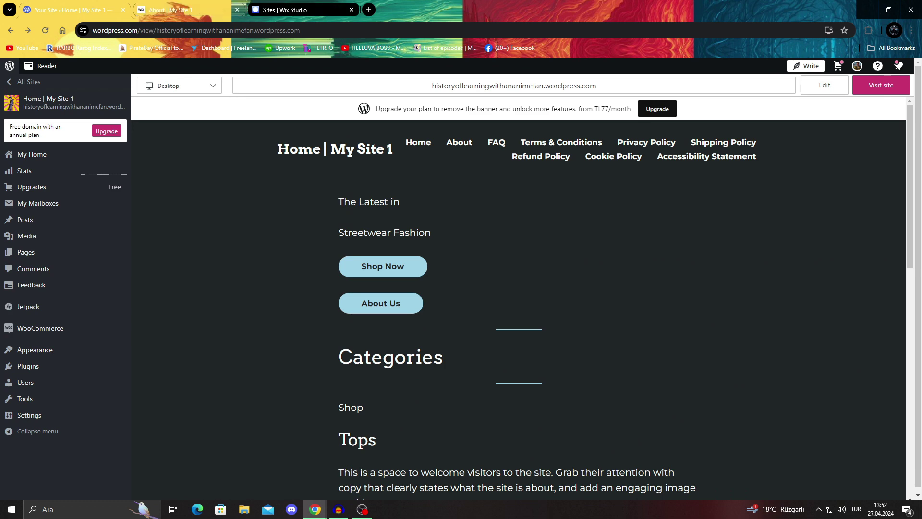
key(ctrl+Tab)
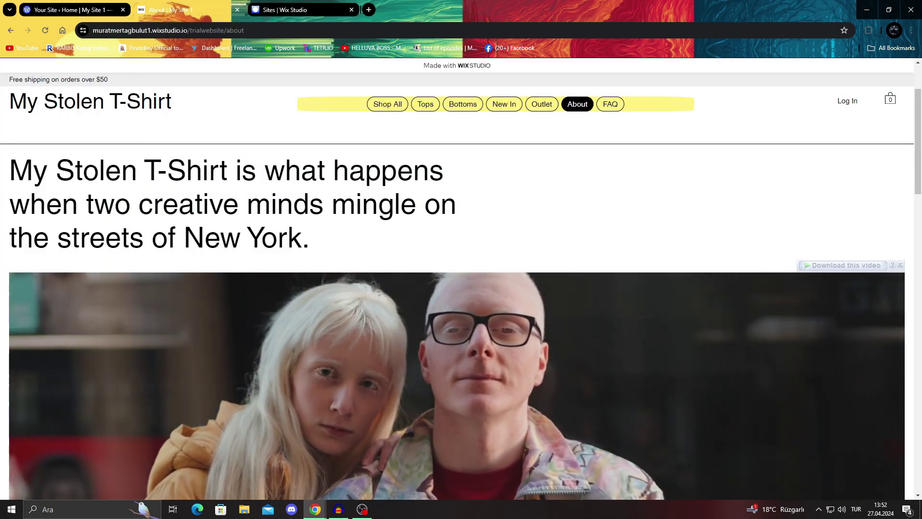
key(ctrl+shift+Tab)
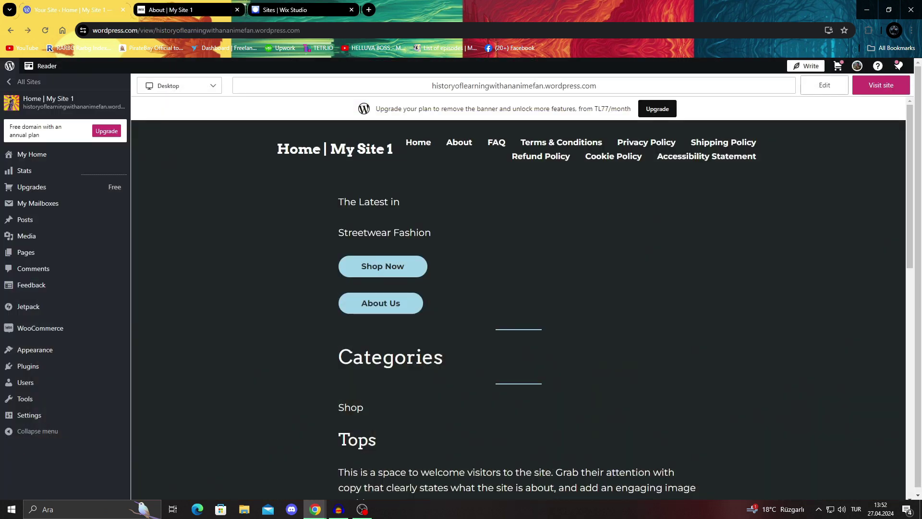
Open the imported Home page in the page editor, then exit to the site's list of pages.
click(824, 85)
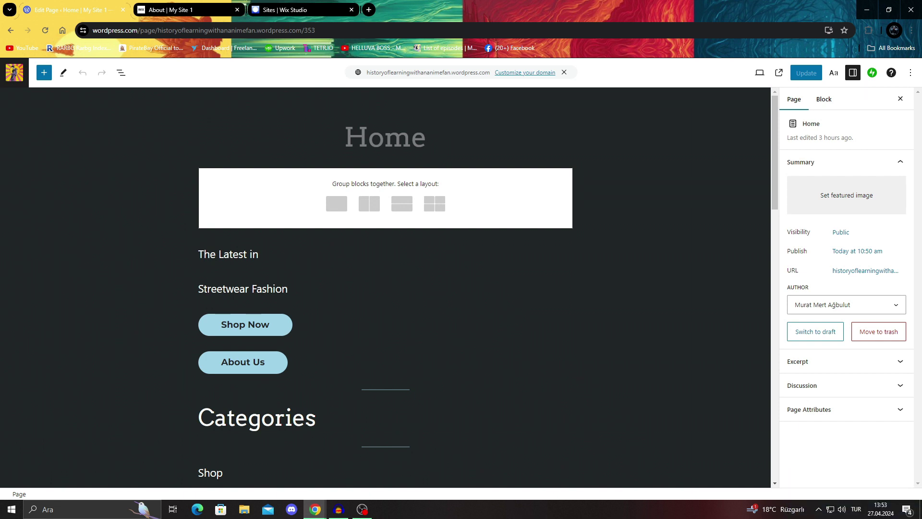
click(14, 72)
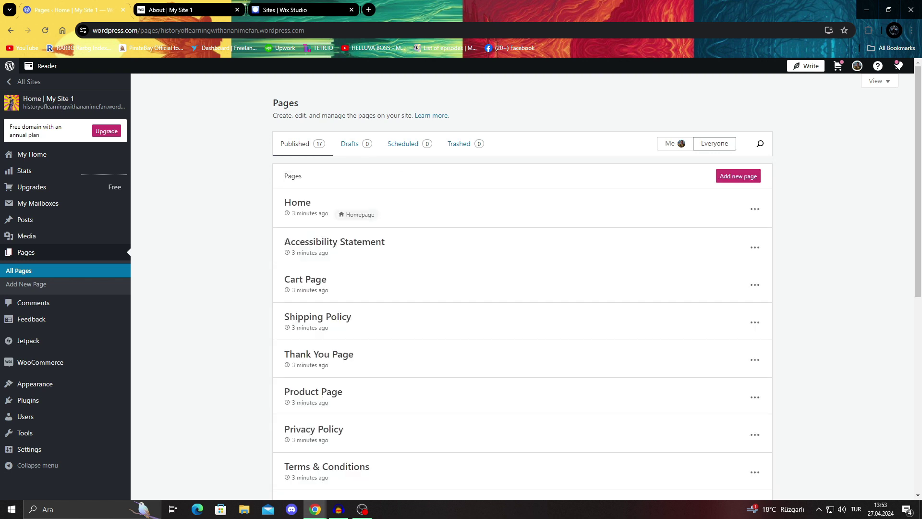
View the list of all WordPress sites, then return to the imported site and open My Home.
click(29, 82)
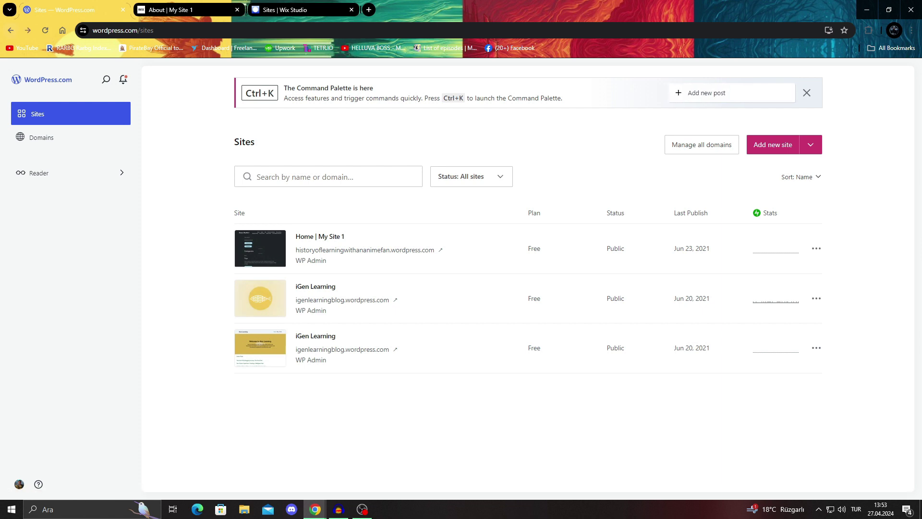
key(alt+Left)
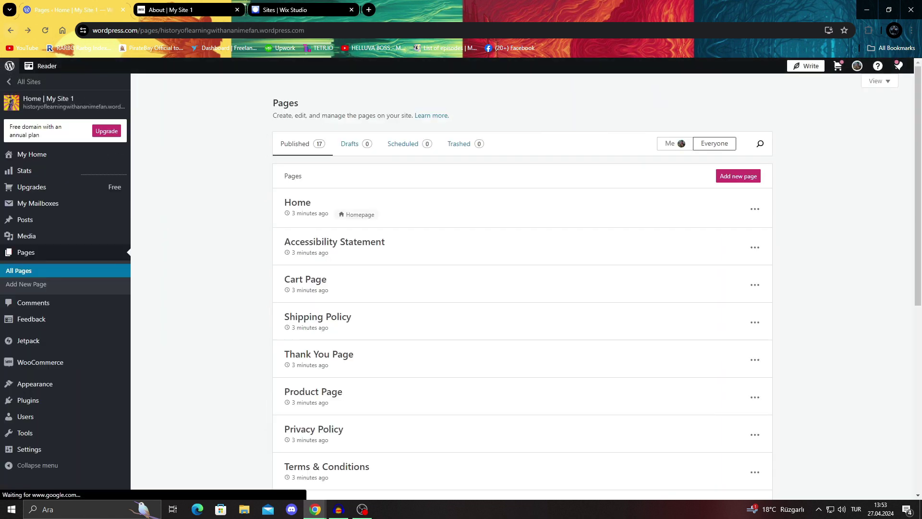
click(32, 154)
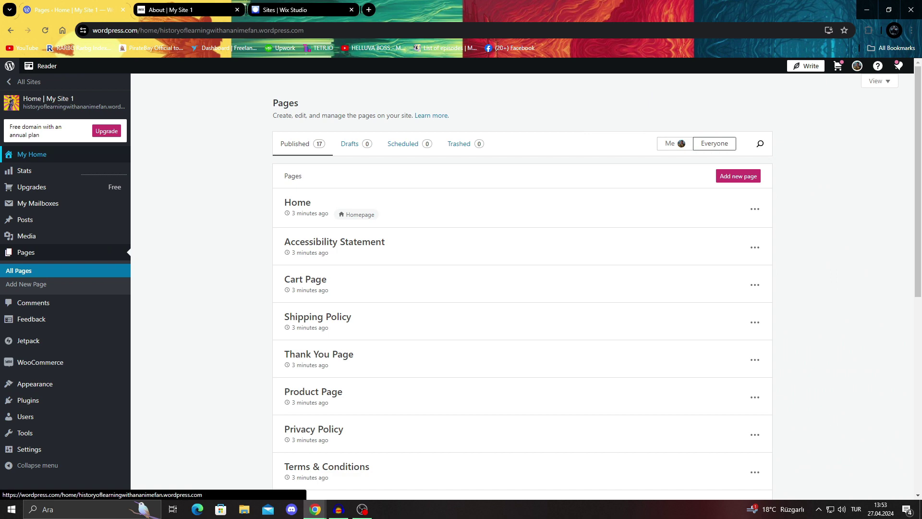